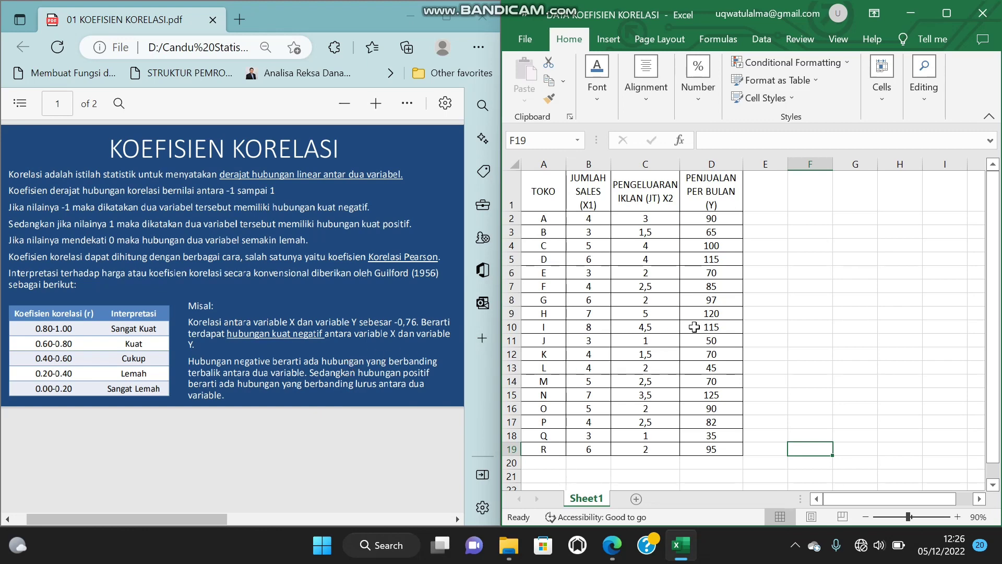
# Examine the store names and the JUMLAH SALES (X1) values of stores A and B in the data table
pyautogui.click(796, 285)
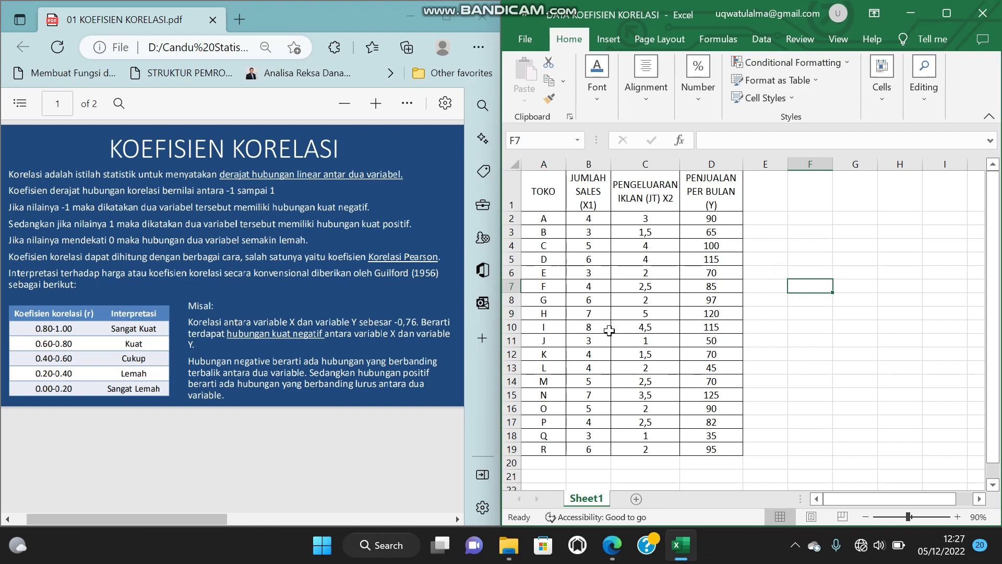
pyautogui.click(549, 203)
pyautogui.click(554, 219)
pyautogui.click(556, 231)
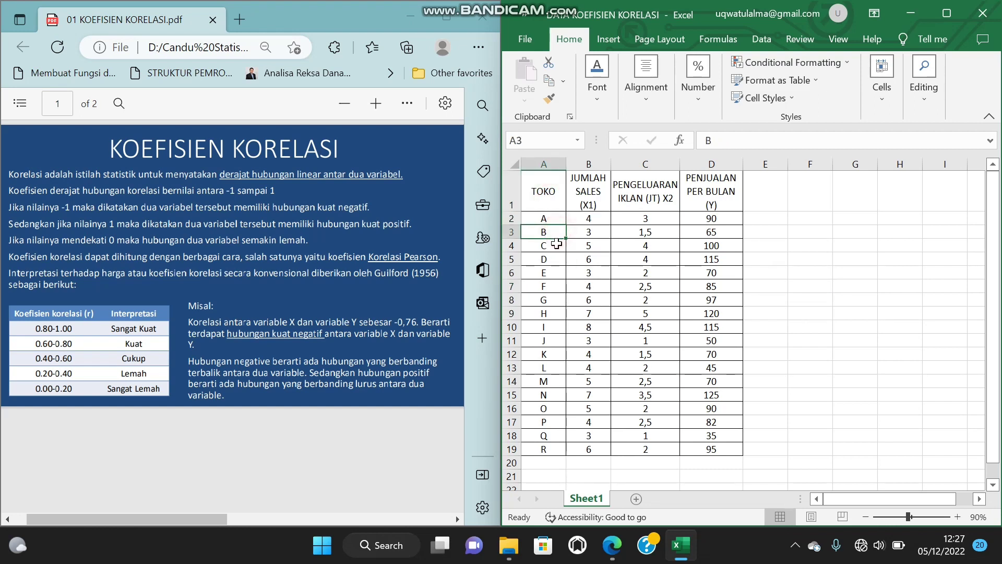
pyautogui.click(557, 246)
pyautogui.click(543, 451)
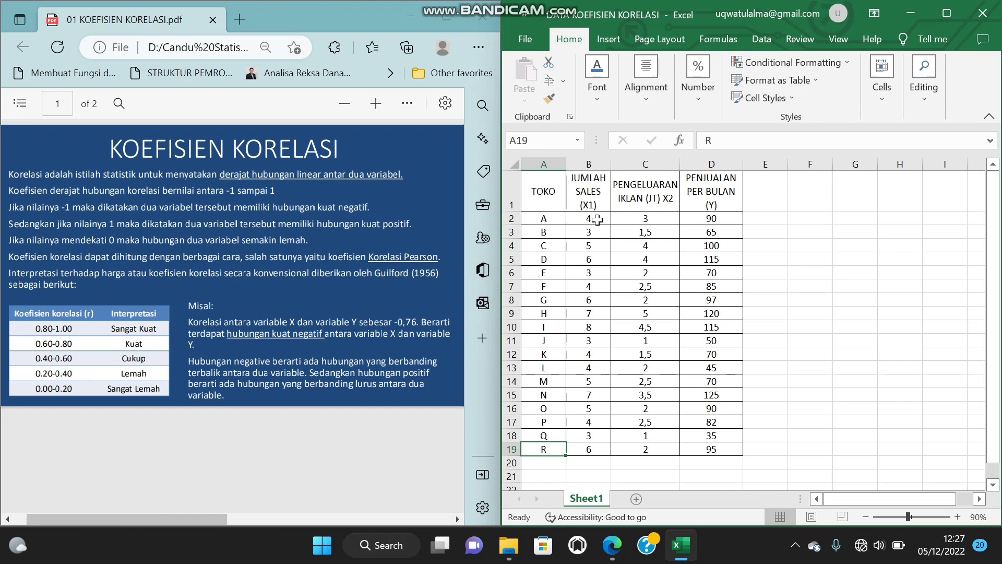
pyautogui.click(559, 222)
pyautogui.click(587, 221)
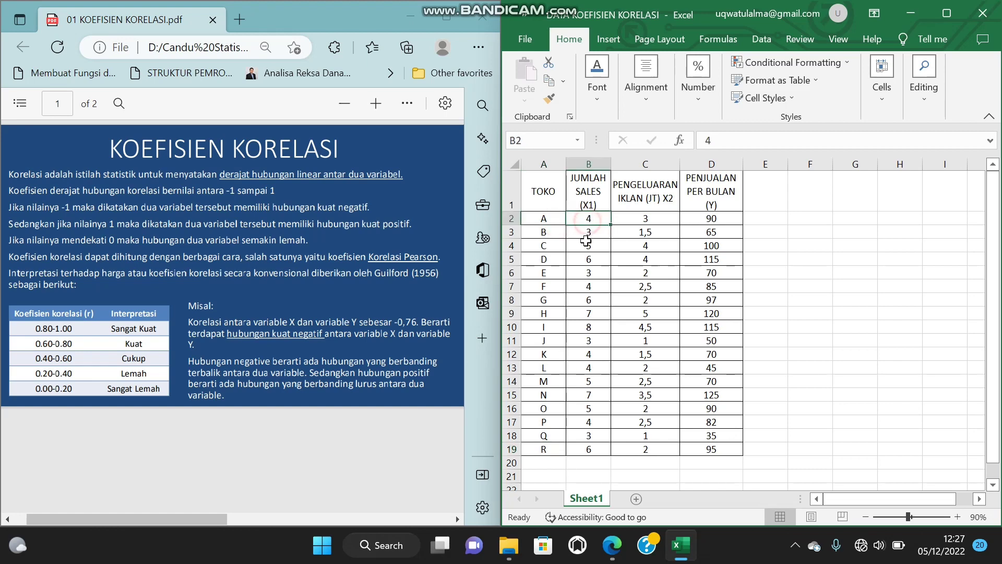
pyautogui.click(549, 232)
pyautogui.click(586, 233)
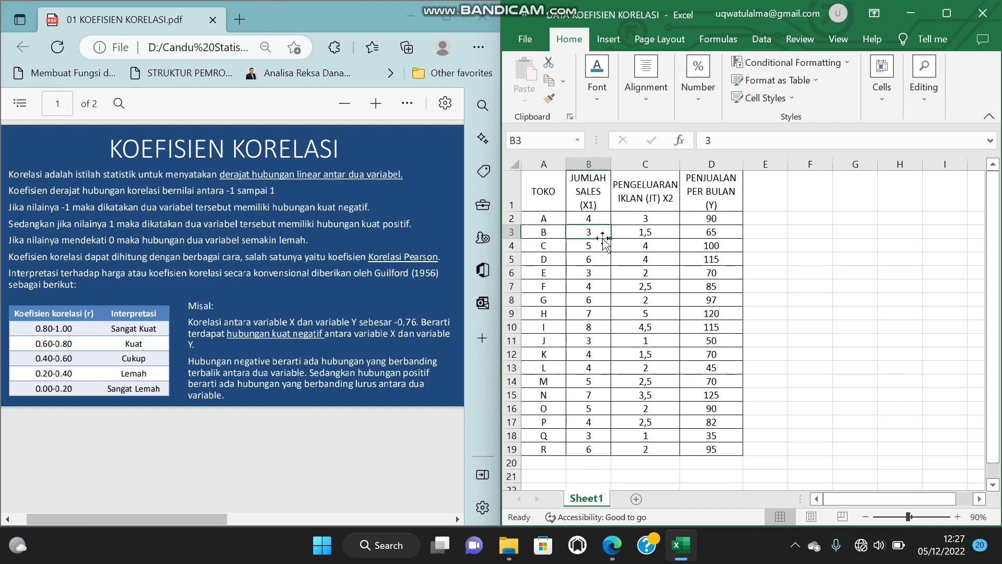
# Examine the PENGELUARAN IKLAN (X2) and PENJUALAN PER BULAN (Y) values of stores A and B
pyautogui.click(662, 197)
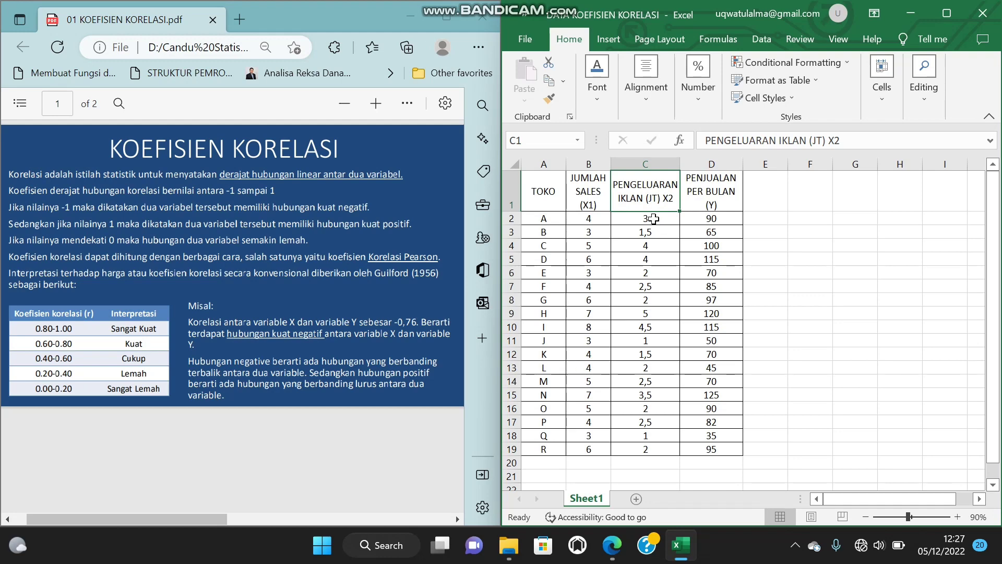
pyautogui.click(556, 220)
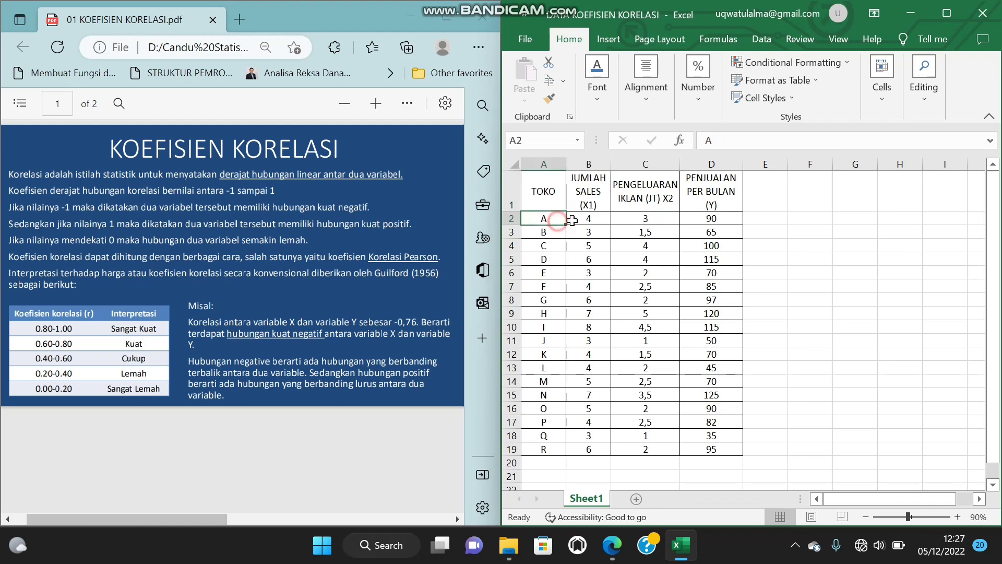
pyautogui.click(650, 220)
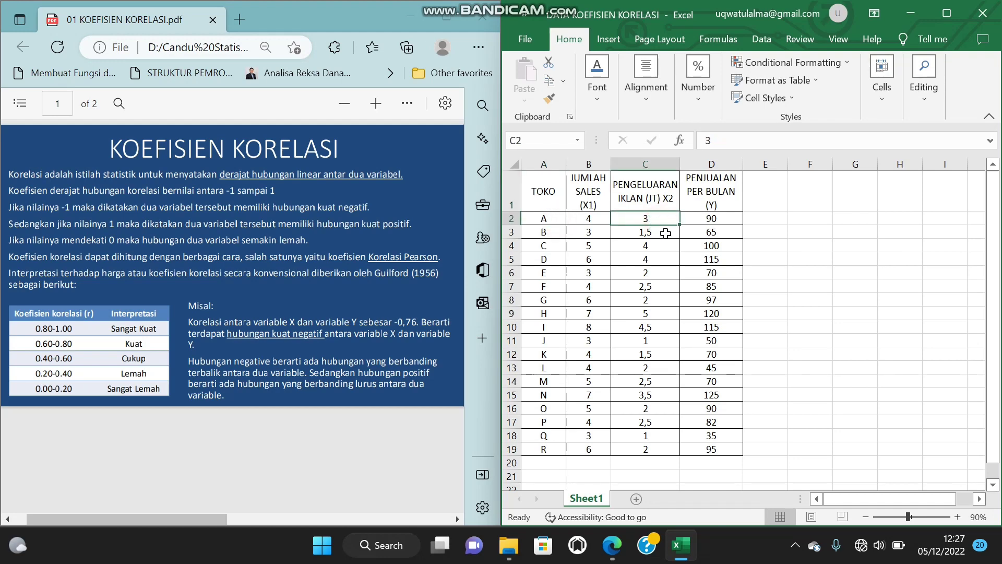
pyautogui.click(547, 234)
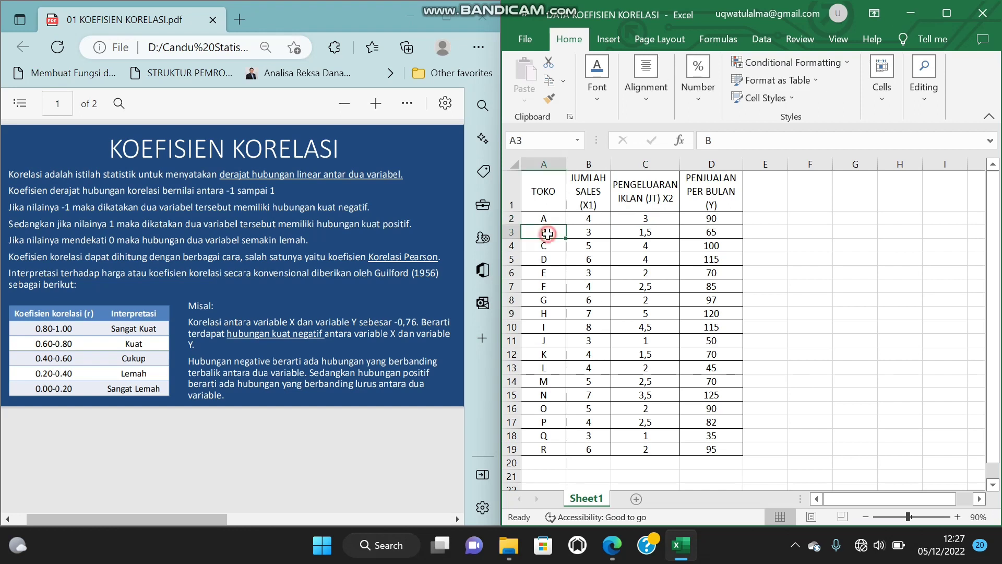
pyautogui.click(665, 232)
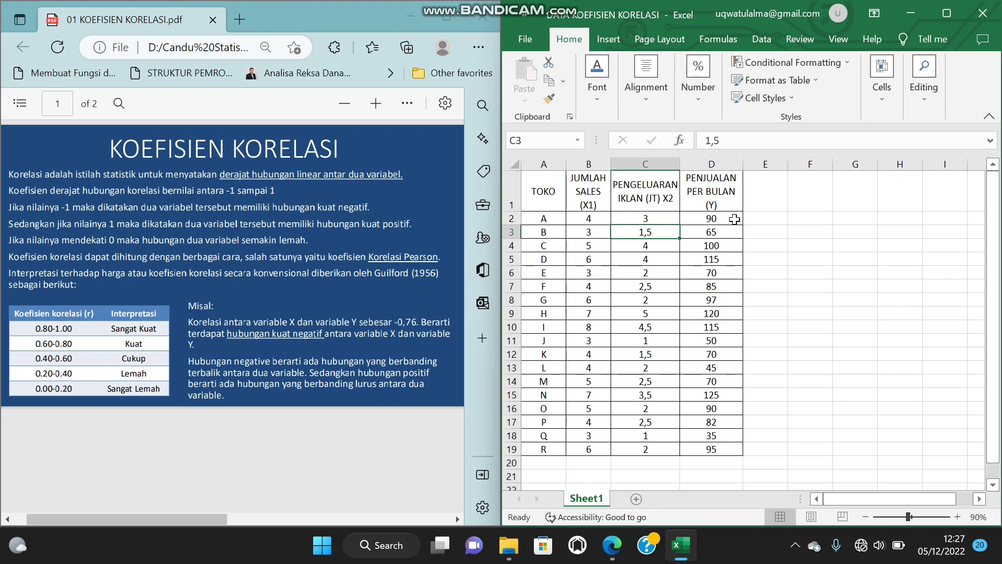
pyautogui.click(726, 204)
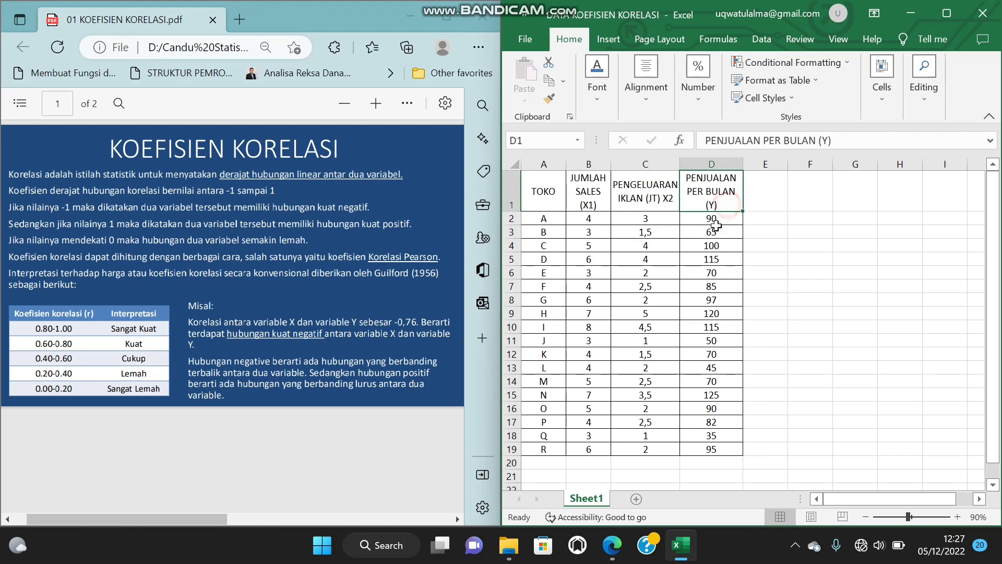
pyautogui.click(548, 219)
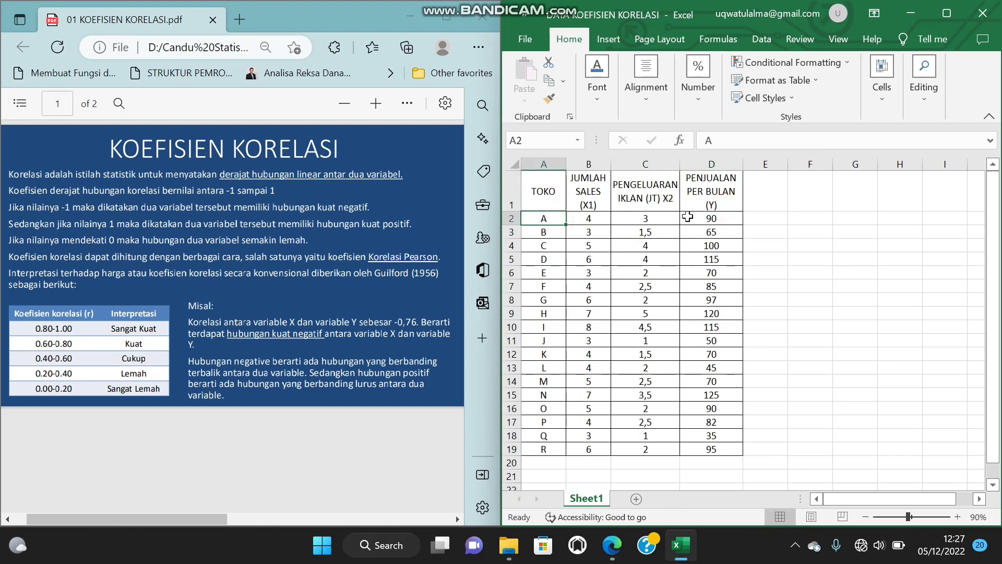
pyautogui.click(727, 218)
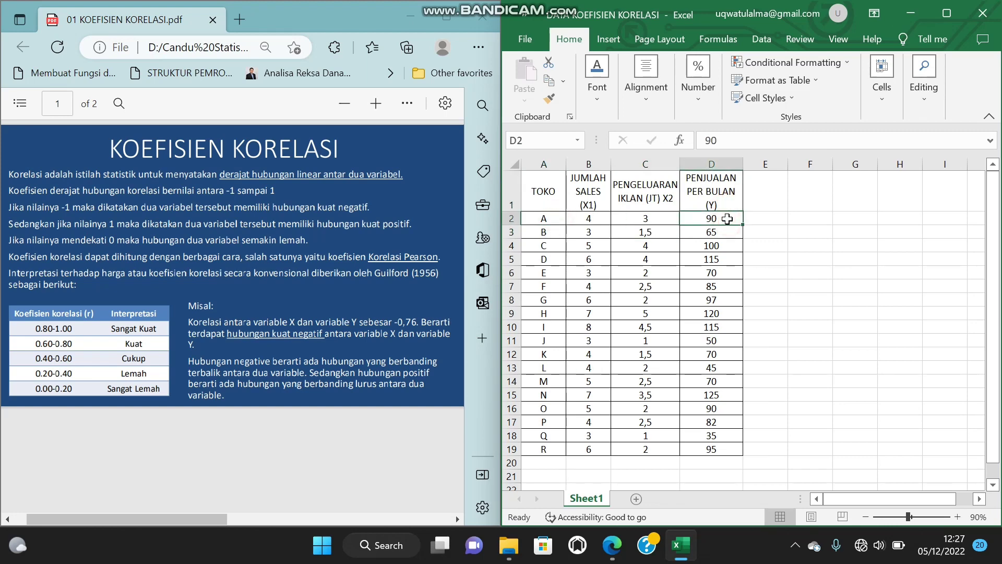
pyautogui.click(552, 234)
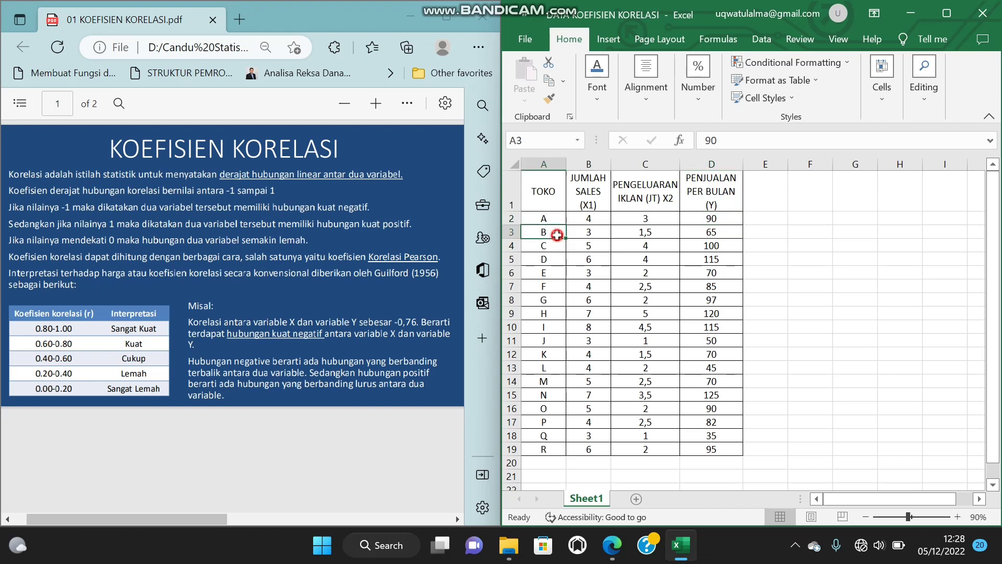
pyautogui.click(715, 233)
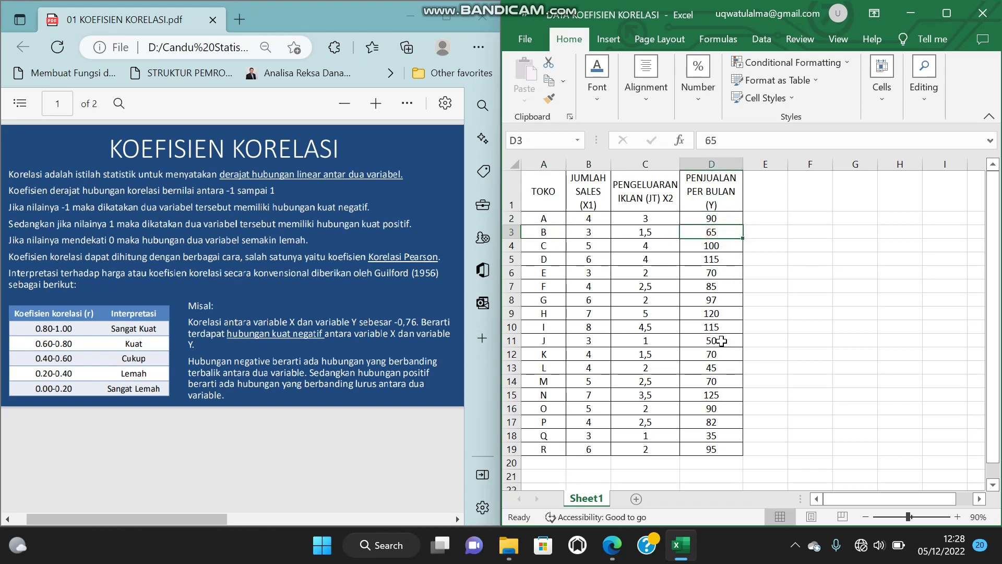
# Enter the label "KORELASI ANTARA SALES (X1) DAN PENGELUARAN (X2)" in cell F2
pyautogui.click(807, 218)
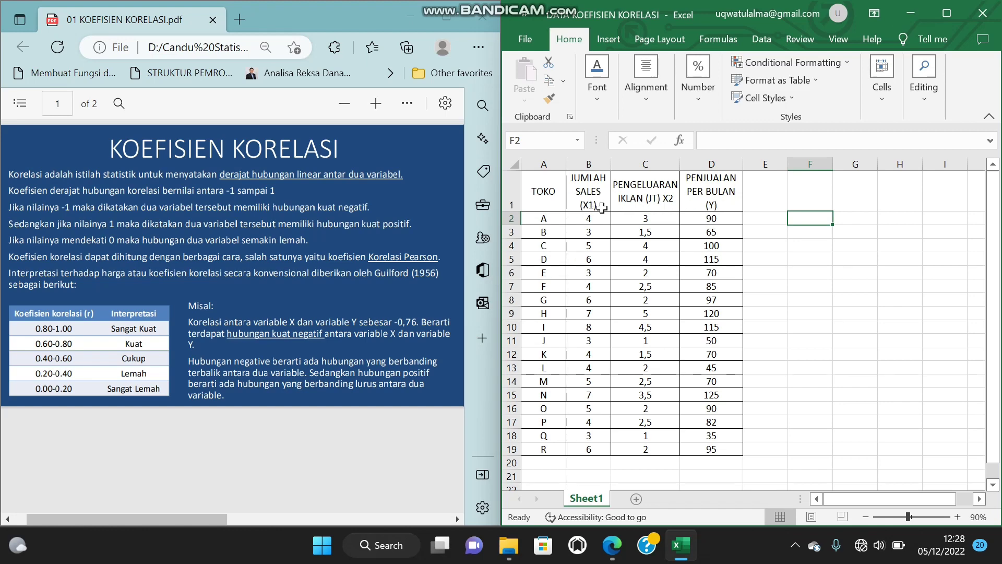
pyautogui.write('KORELASI')
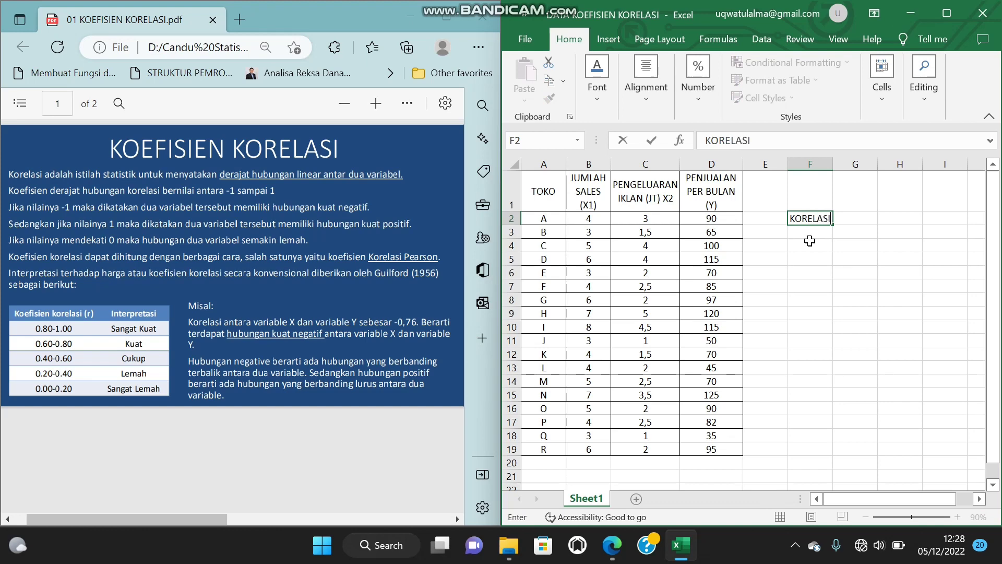
pyautogui.write(' ANTARA X1')
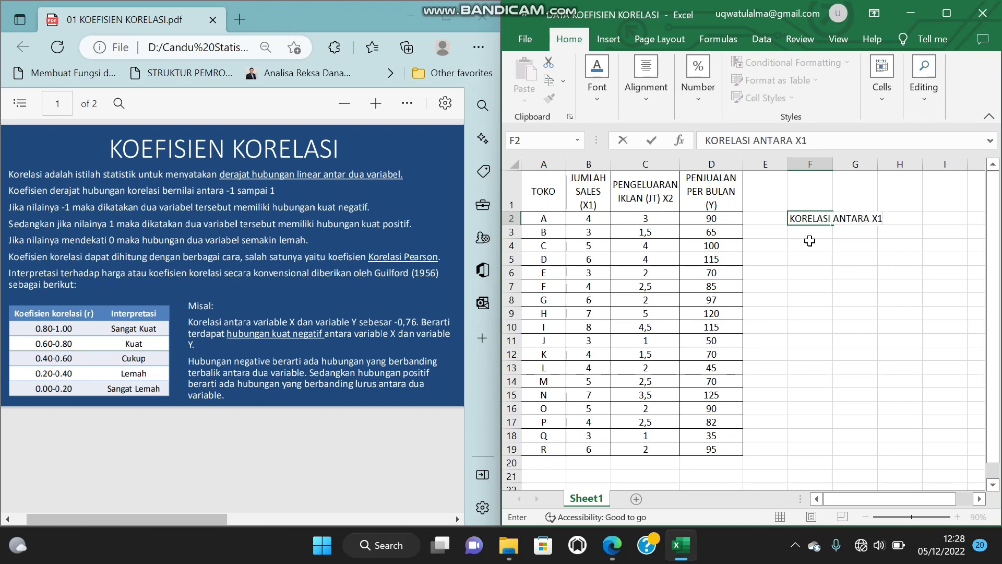
pyautogui.press('BackSpace')
pyautogui.press('BackSpace')
pyautogui.write('SALES (X1) D')
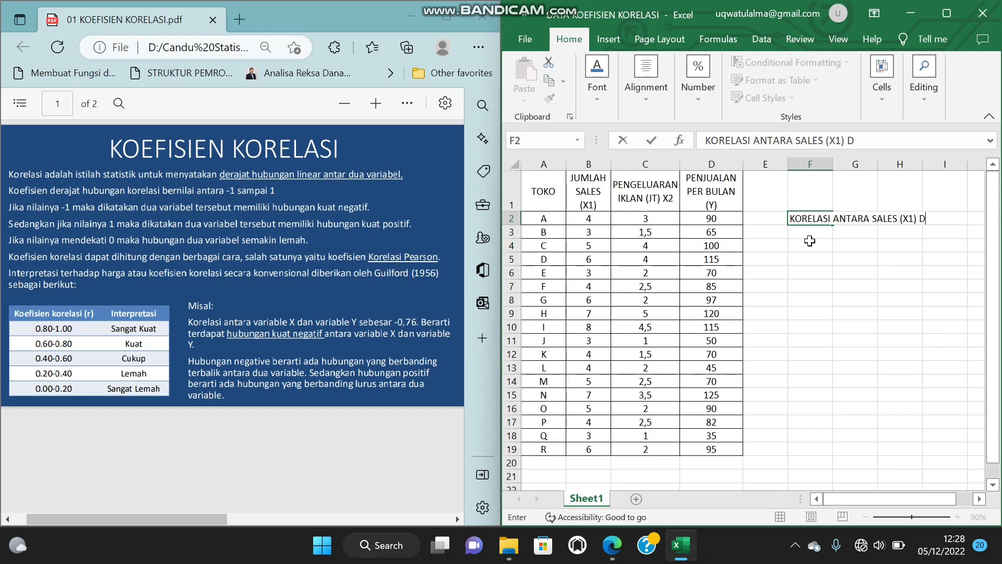
pyautogui.write('AN PENGELUARAN (X2')
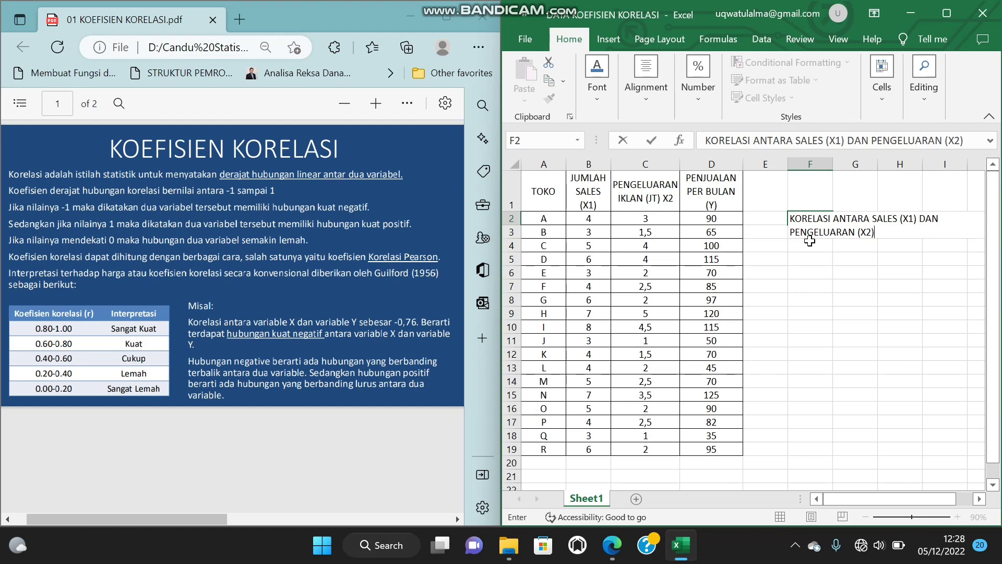
pyautogui.press('Return')
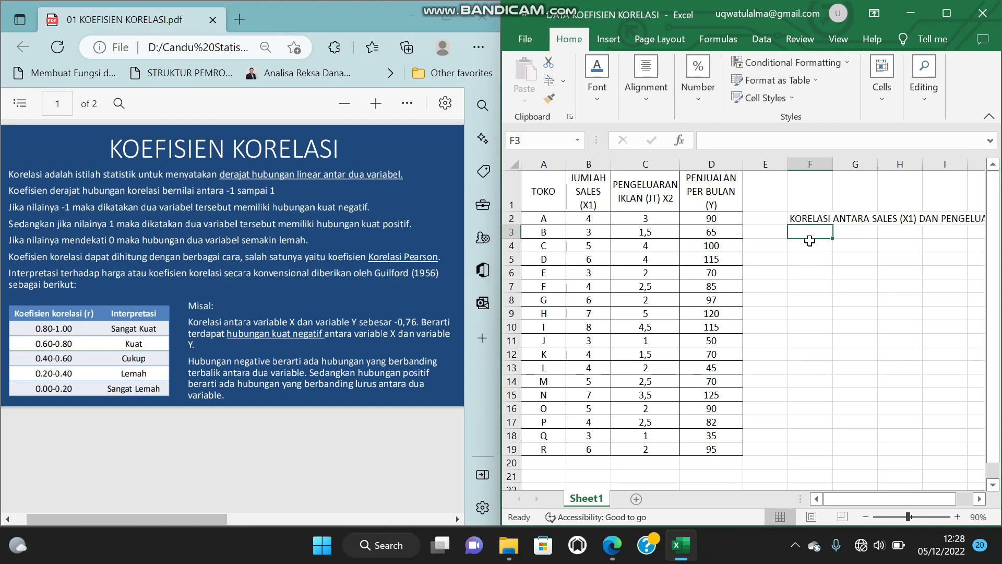
# Move the correlation label from cell F2 to cell E2
pyautogui.click(850, 499)
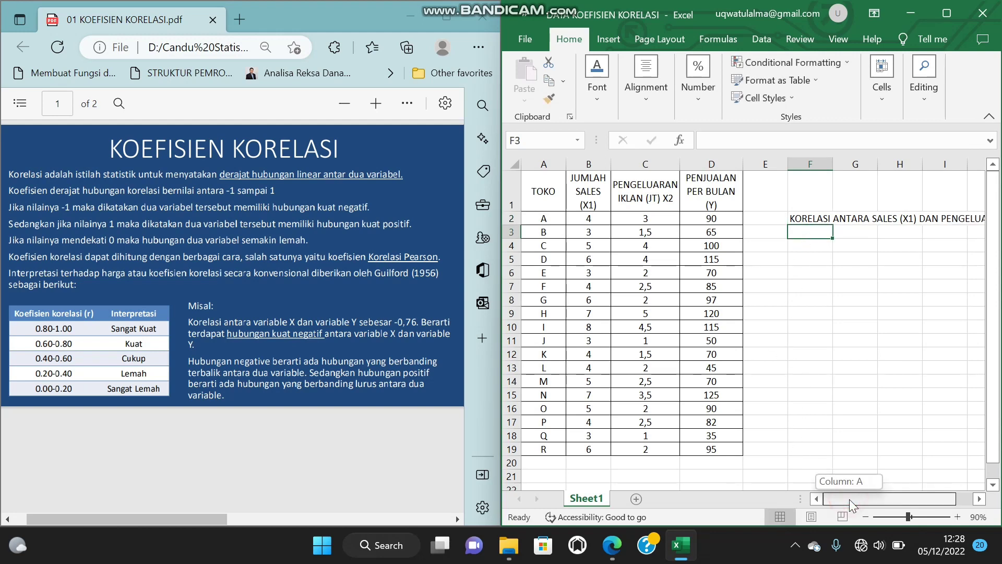
pyautogui.click(800, 217)
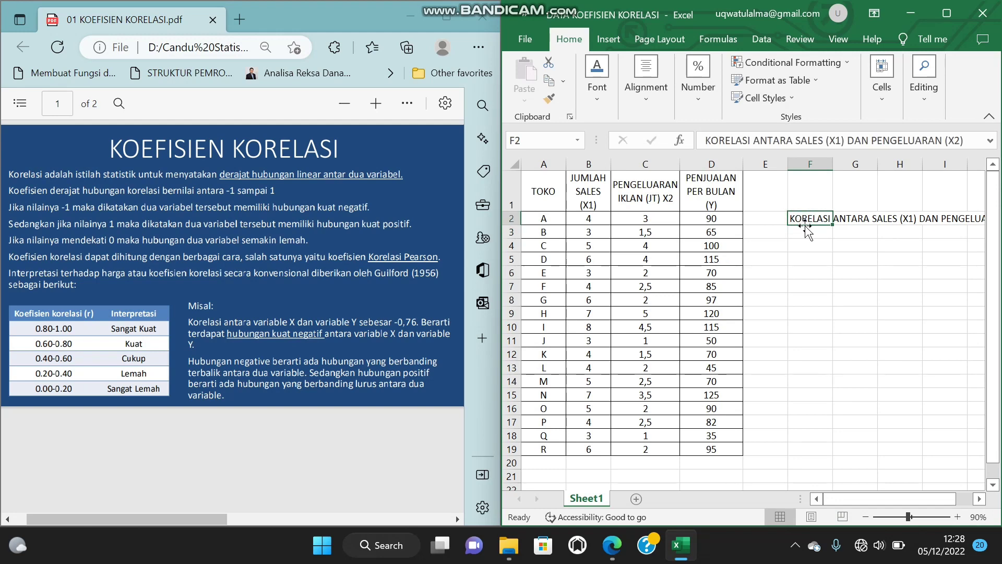
pyautogui.moveTo(804, 225); pyautogui.dragTo(771, 219)
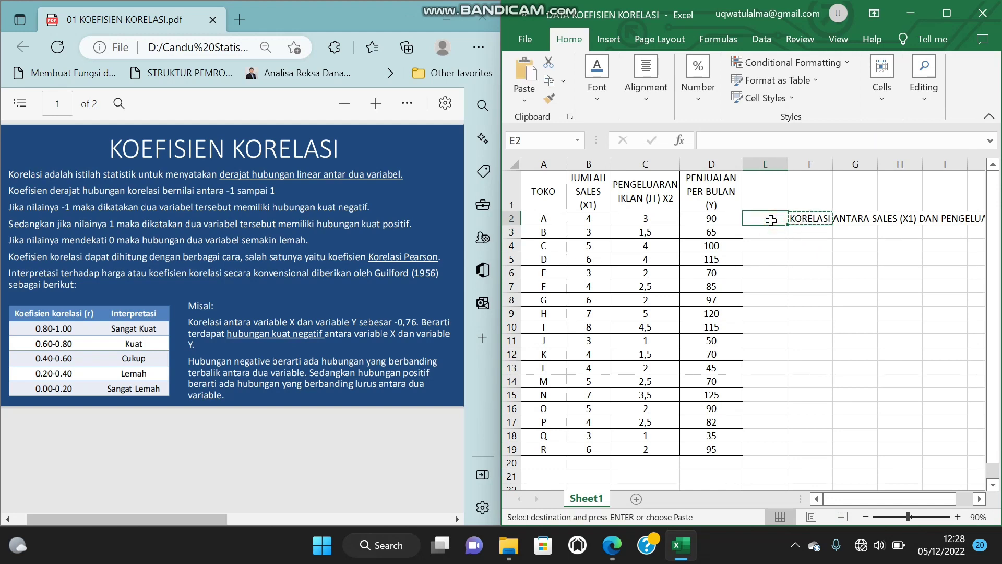
# Enter the label "KORELASI ANTARA SALES (X1) DAN PENJUALAN (Y)" in cell E6
pyautogui.doubleClick(765, 273)
pyautogui.write('KORELASI')
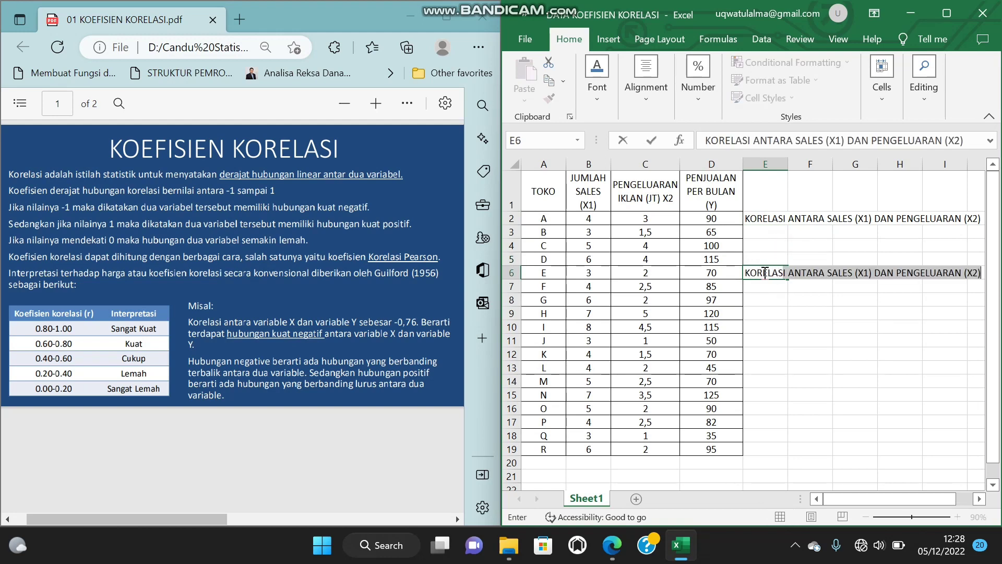
pyautogui.write(' ANTARA')
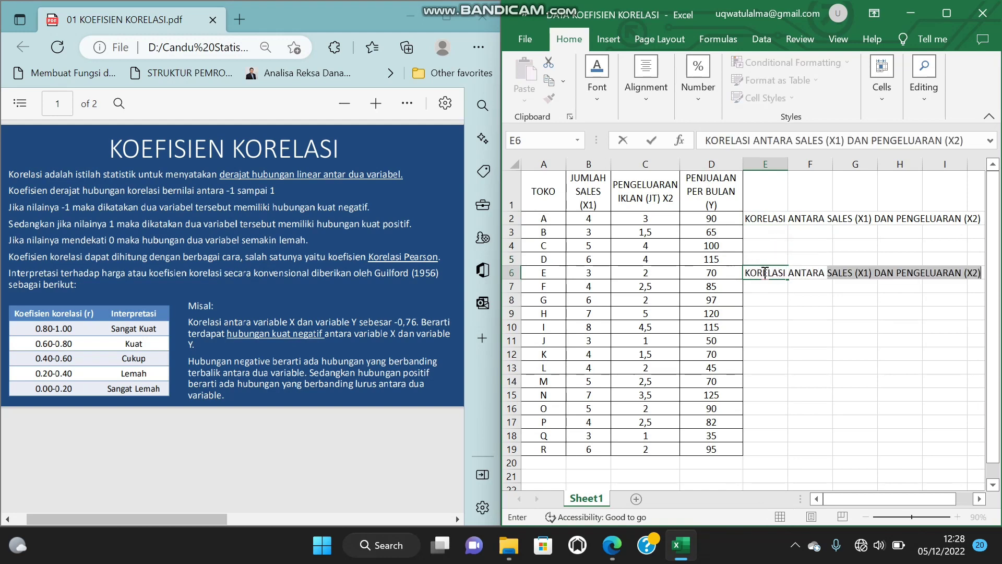
pyautogui.write(' SALES (X1')
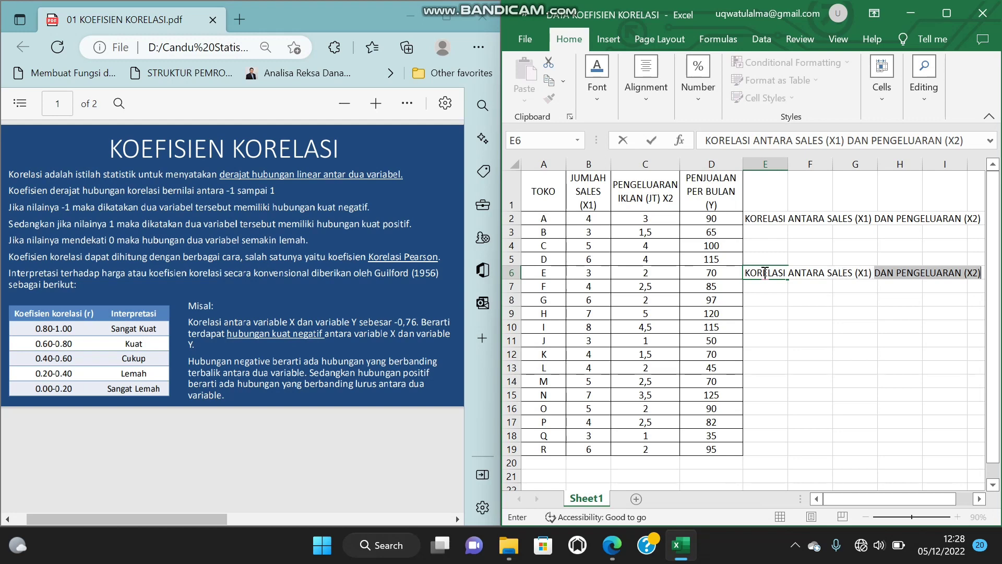
pyautogui.write(') DAN PENJUALAN (Y')
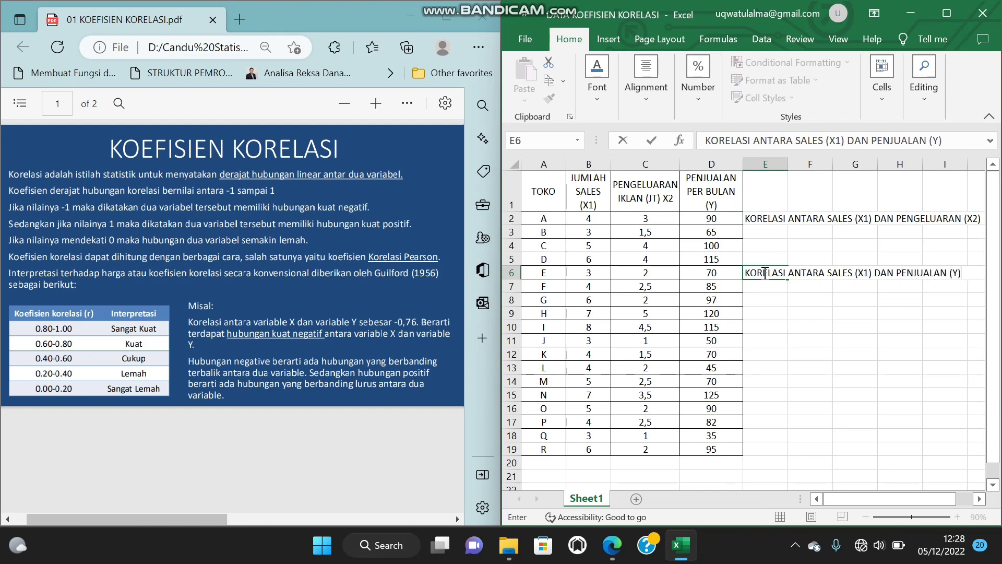
pyautogui.press('Return')
# Enter the label "KORELASI ANTARA PENGELUARAN (X1) DAN PENJUALAN (Y)" in cell E10
pyautogui.press('Return')
pyautogui.press('Return')
pyautogui.press('Return')
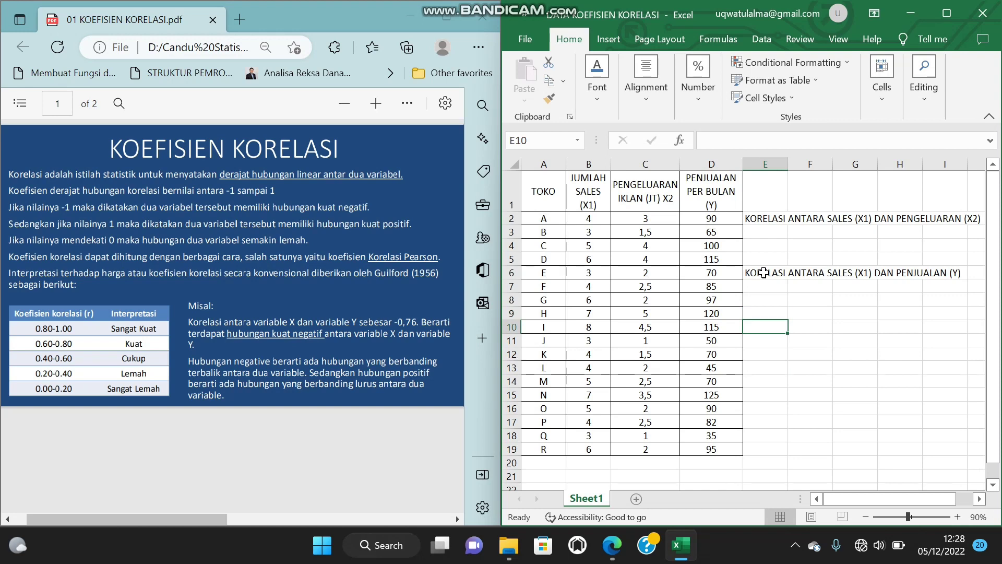
pyautogui.write('KOR')
pyautogui.write('E')
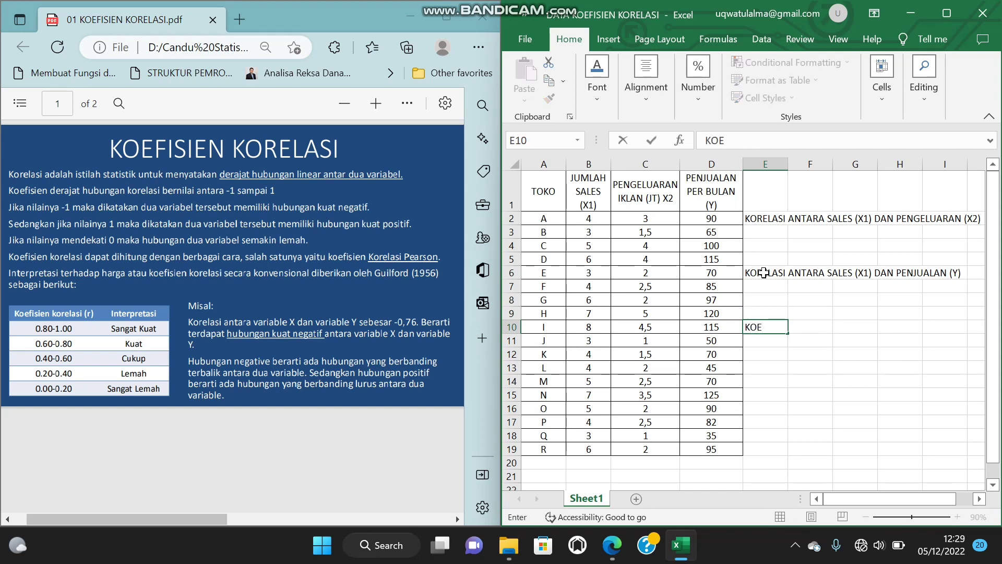
pyautogui.press('BackSpace')
pyautogui.write('RELASI ANTARA')
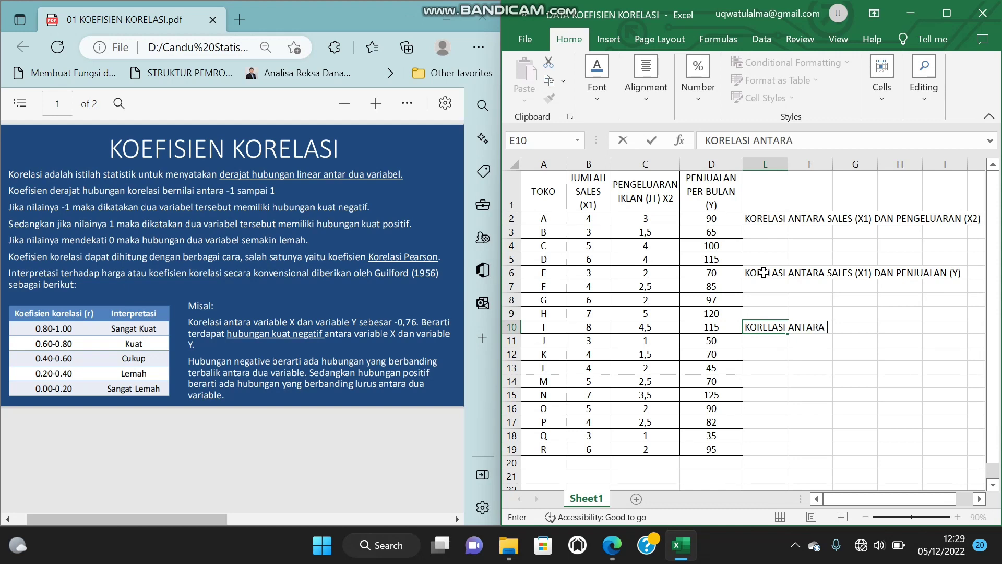
pyautogui.write(' PENGELU')
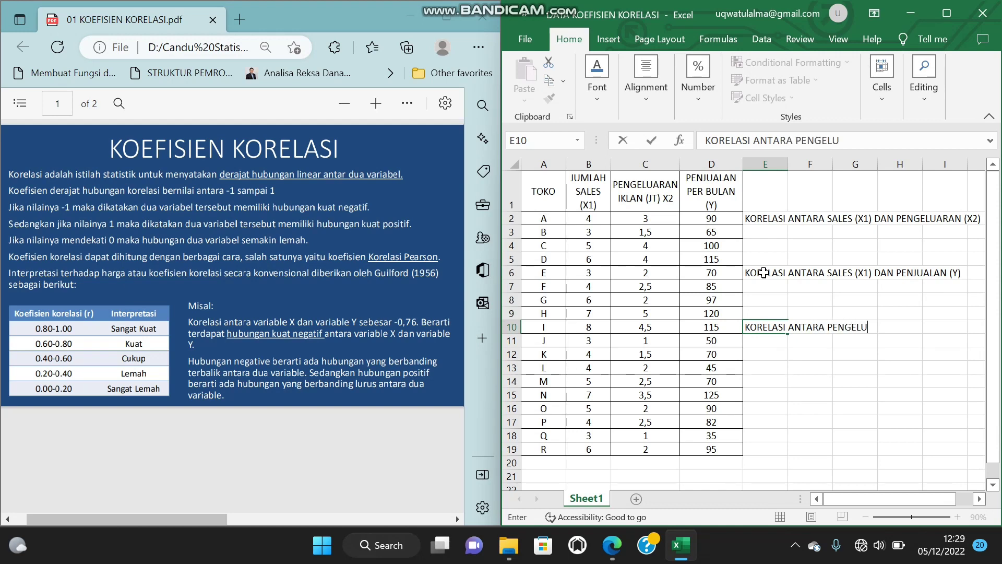
pyautogui.write('ARAN (X1) DAN')
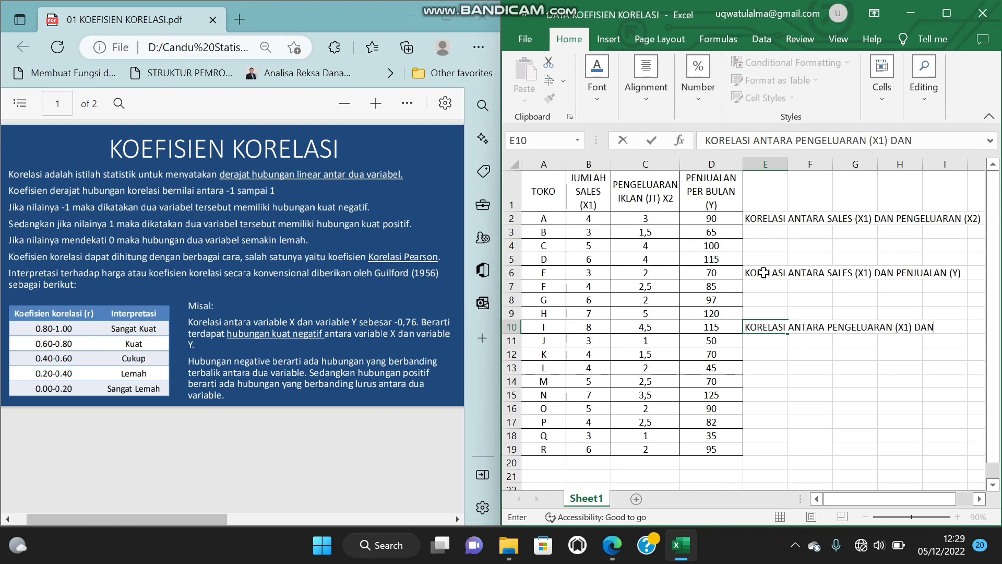
pyautogui.write(' PENJUALAN (Y')
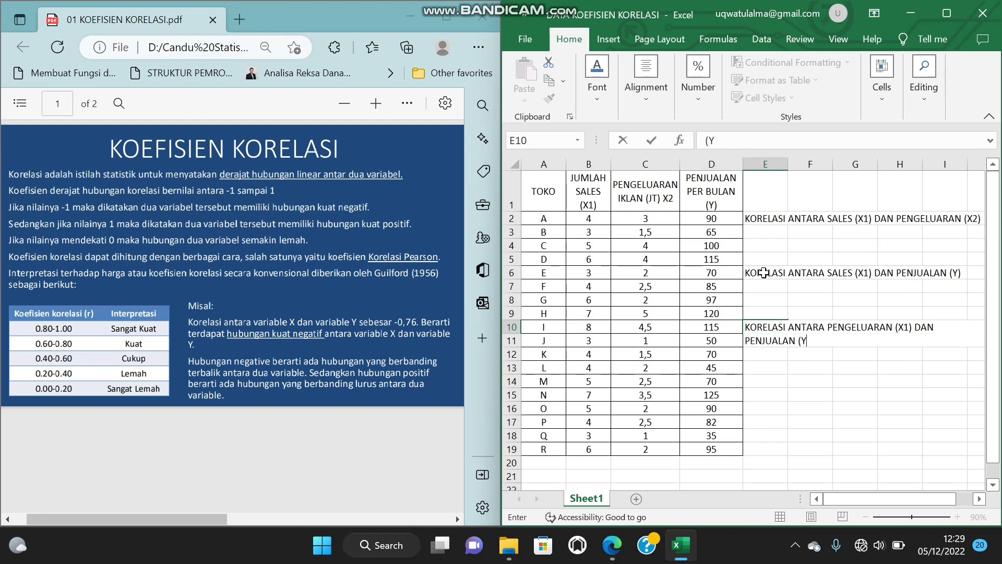
pyautogui.press('Return')
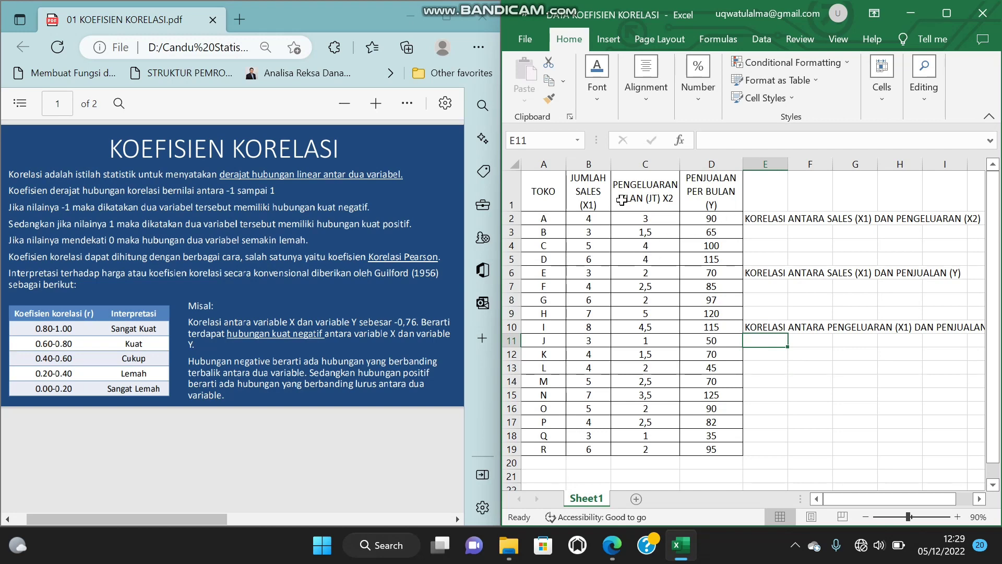
# Calculate the correlation between sales count and advertising spending in cell E3 with =CORREL(B2:B19;C2:C19)
pyautogui.click(772, 231)
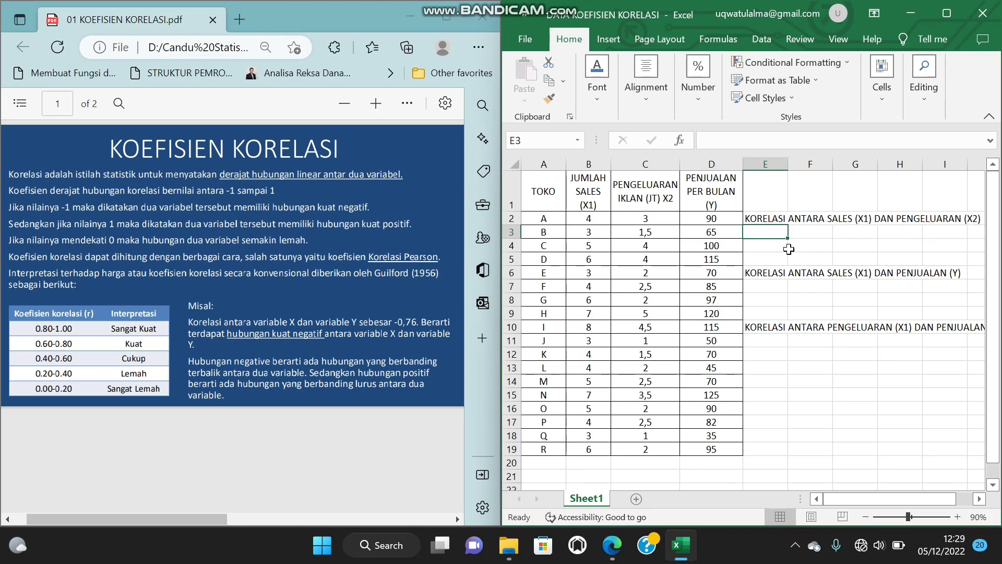
pyautogui.write('=')
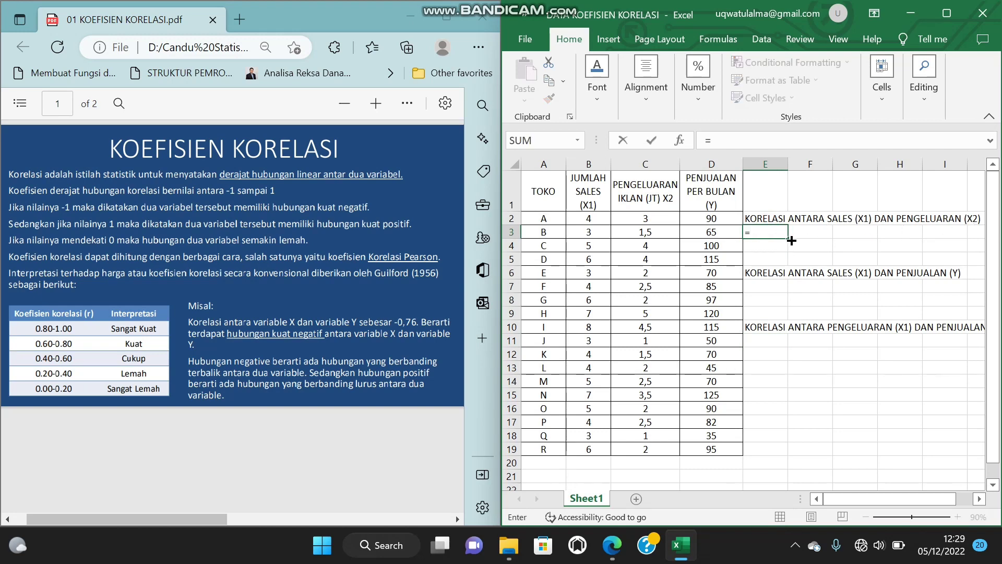
pyautogui.write('COR')
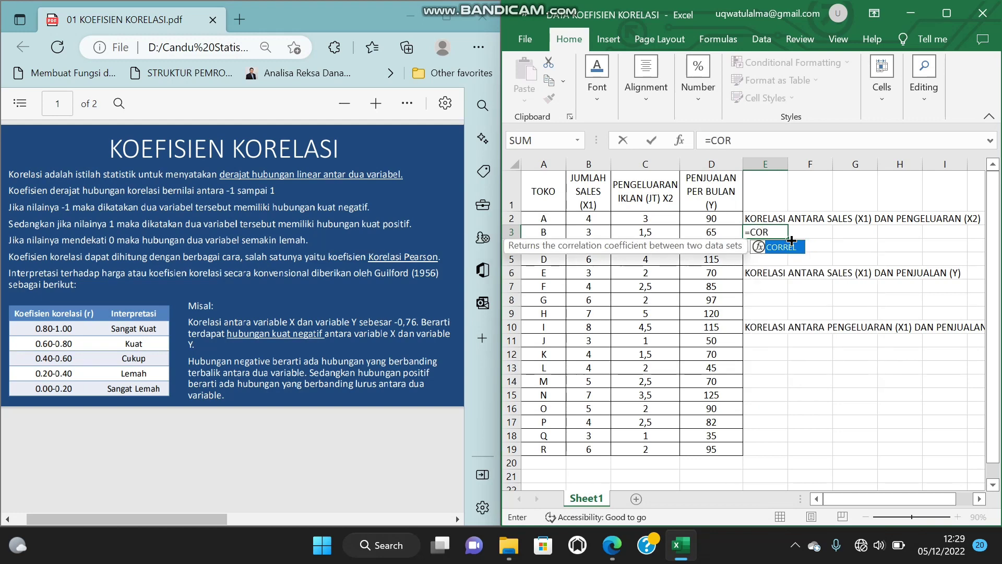
pyautogui.write('REL')
pyautogui.doubleClick(782, 247)
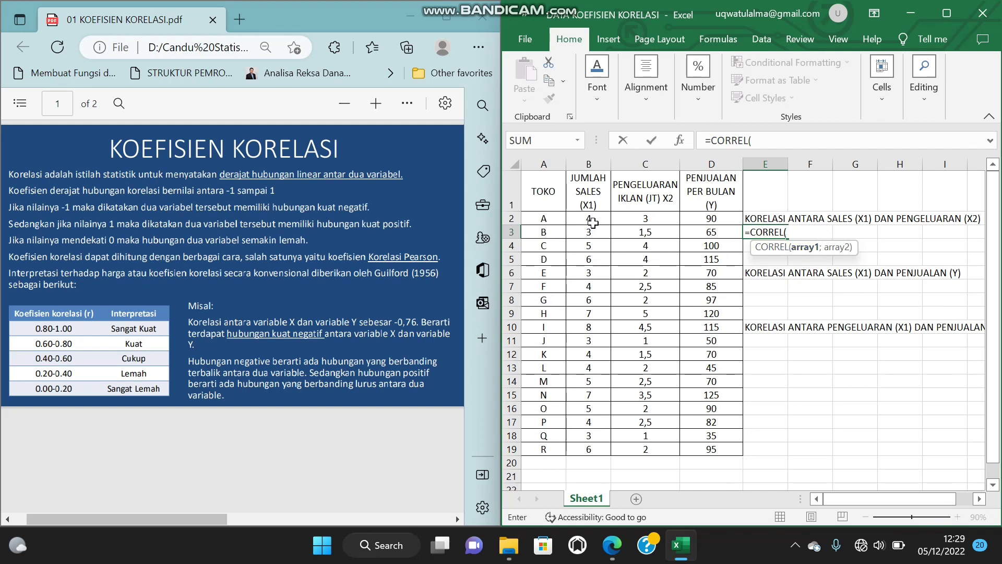
pyautogui.moveTo(590, 220); pyautogui.dragTo(597, 450)
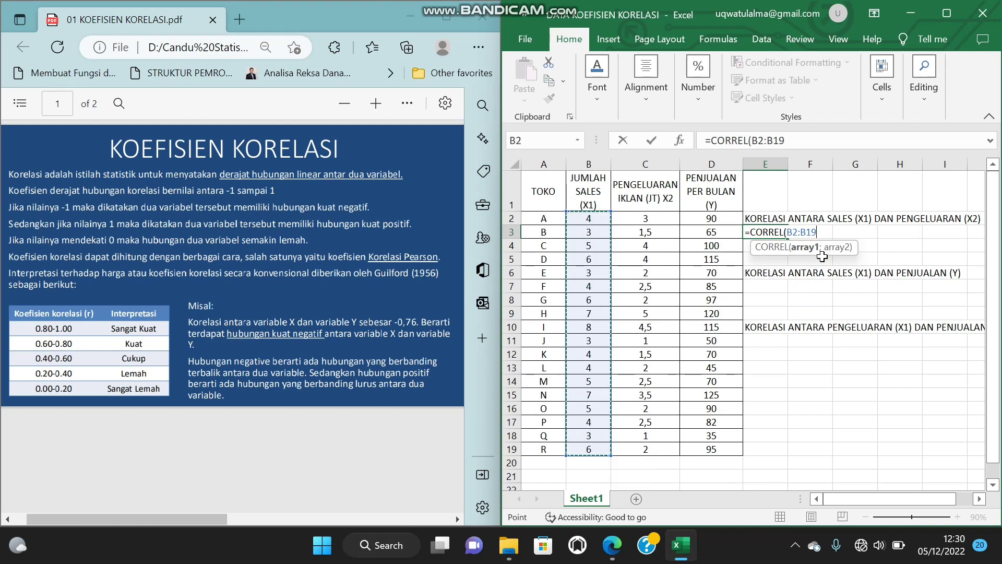
pyautogui.write(';')
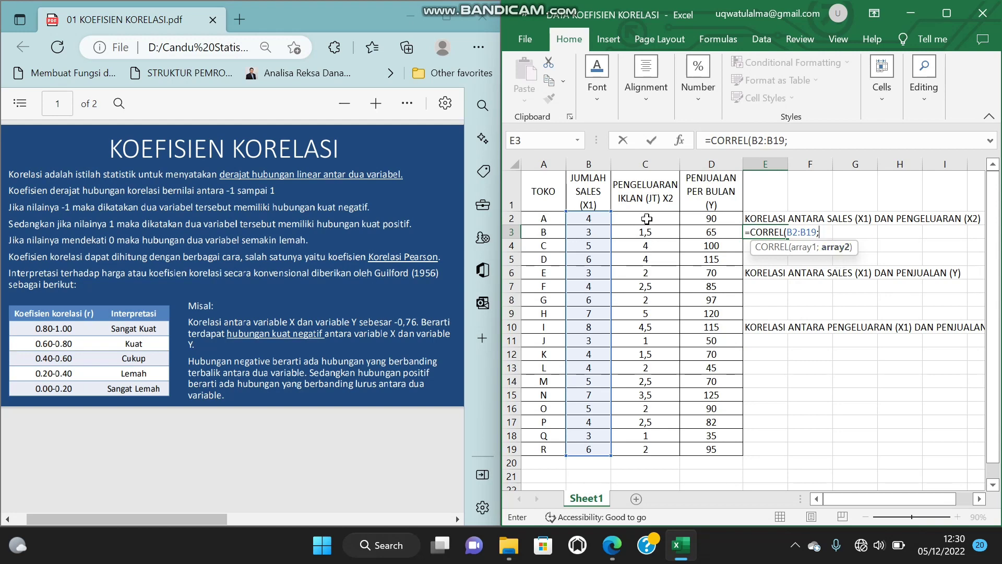
pyautogui.moveTo(647, 218); pyautogui.dragTo(647, 452)
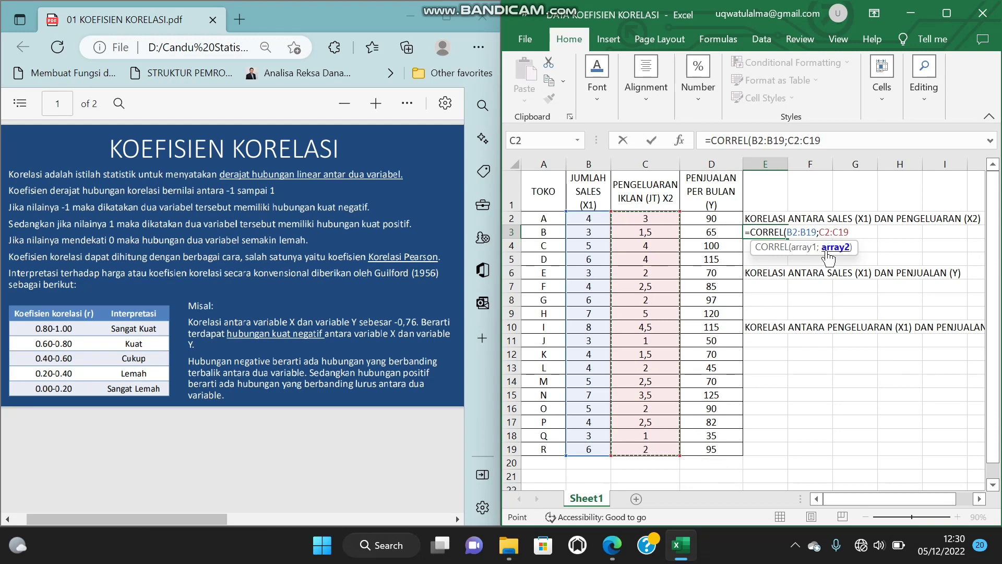
pyautogui.write(')')
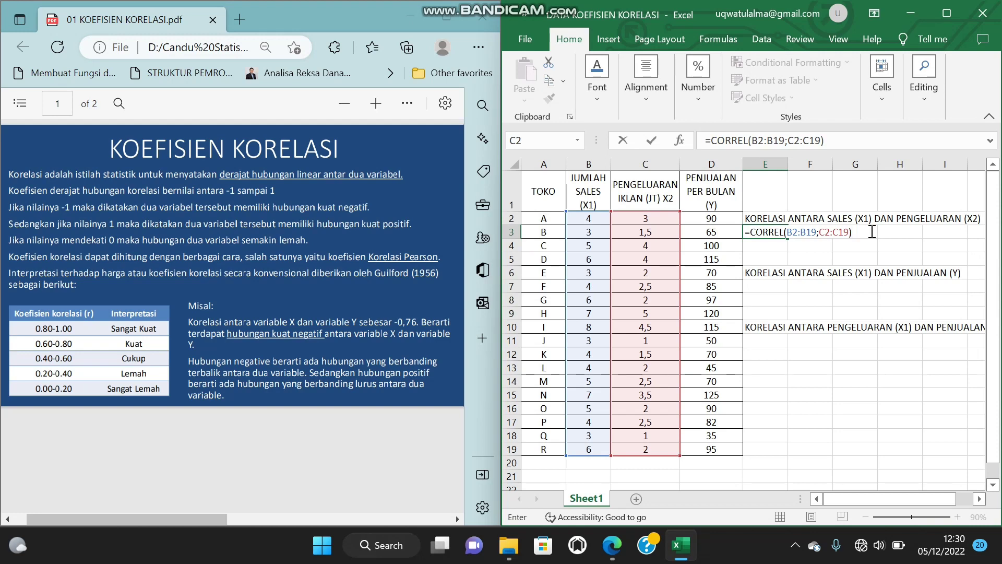
pyautogui.press('Return')
pyautogui.click(780, 232)
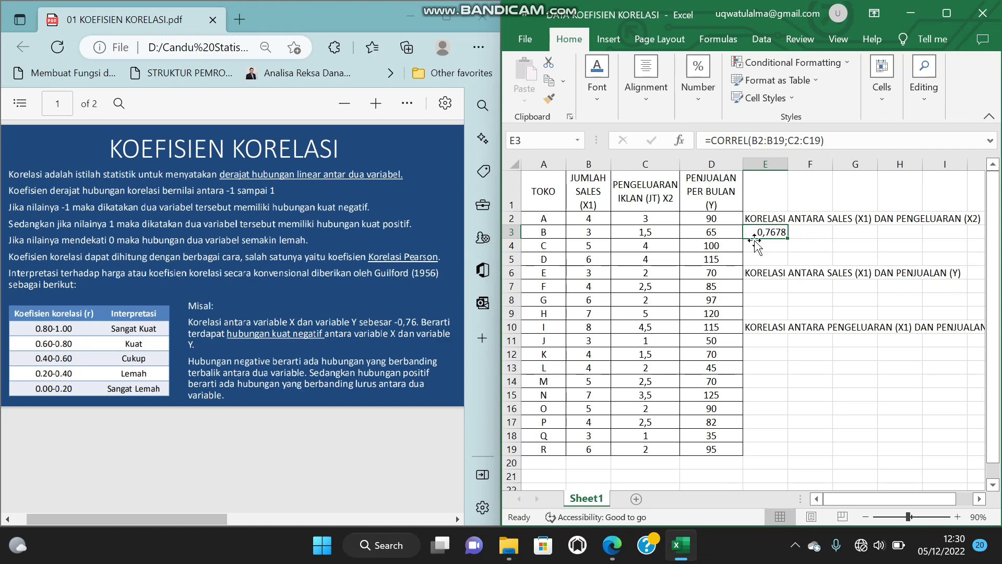
# Calculate the correlation between sales count and monthly sales in cell E7 with =CORREL(B2:B19;D2:D19)
pyautogui.click(769, 289)
pyautogui.write('=')
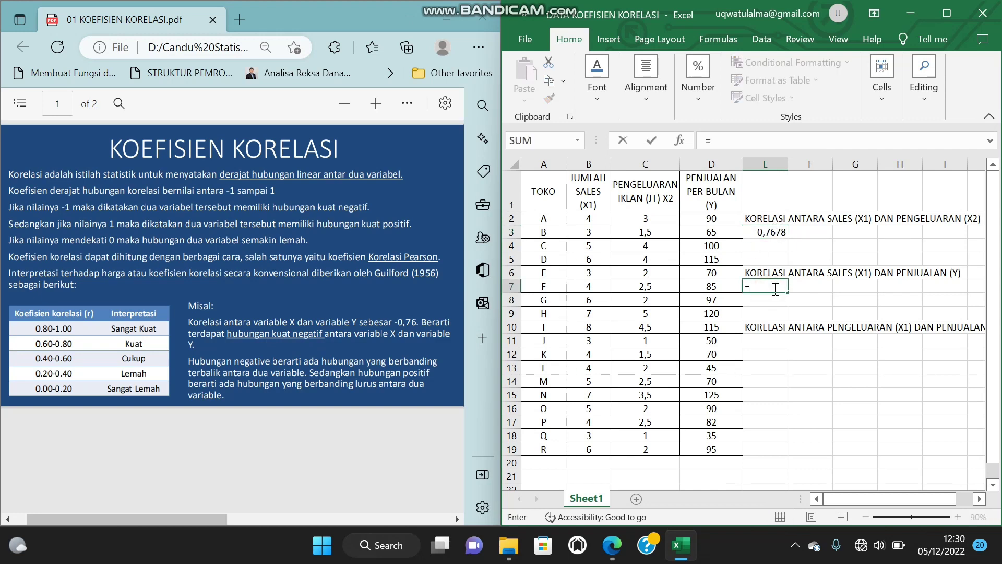
pyautogui.write('CO')
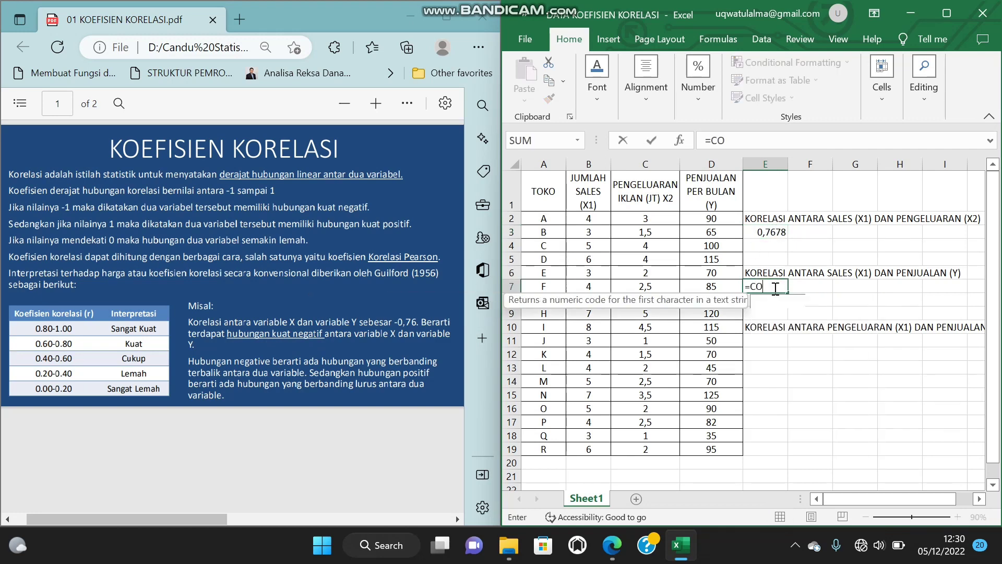
pyautogui.write('RREL')
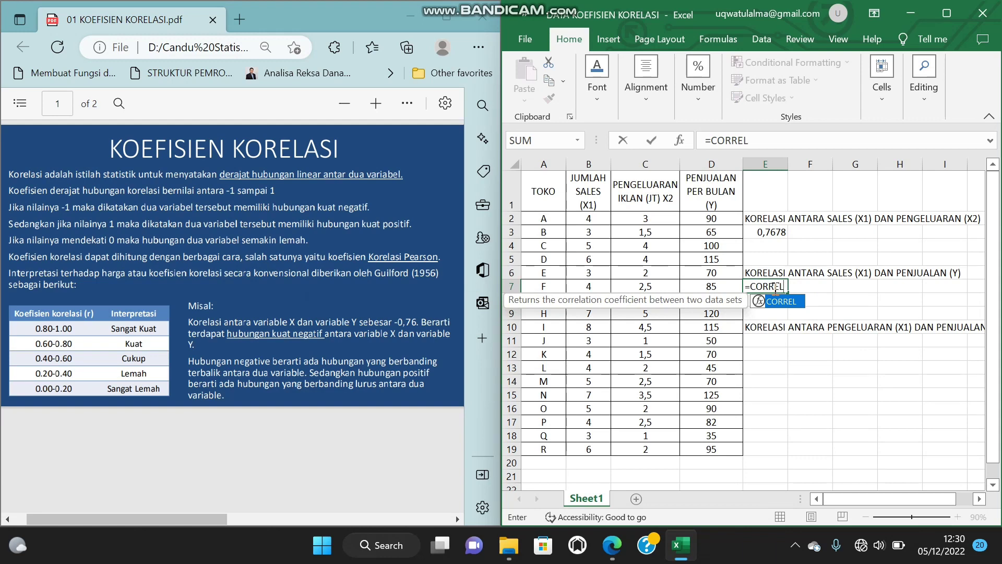
pyautogui.write('(')
pyautogui.moveTo(600, 220); pyautogui.dragTo(600, 449)
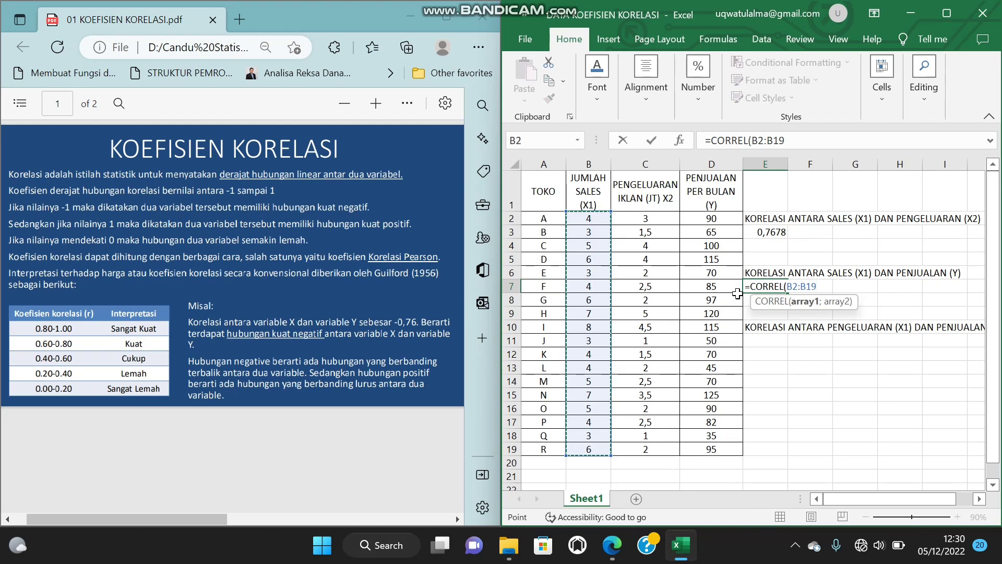
pyautogui.moveTo(713, 219); pyautogui.dragTo(713, 233)
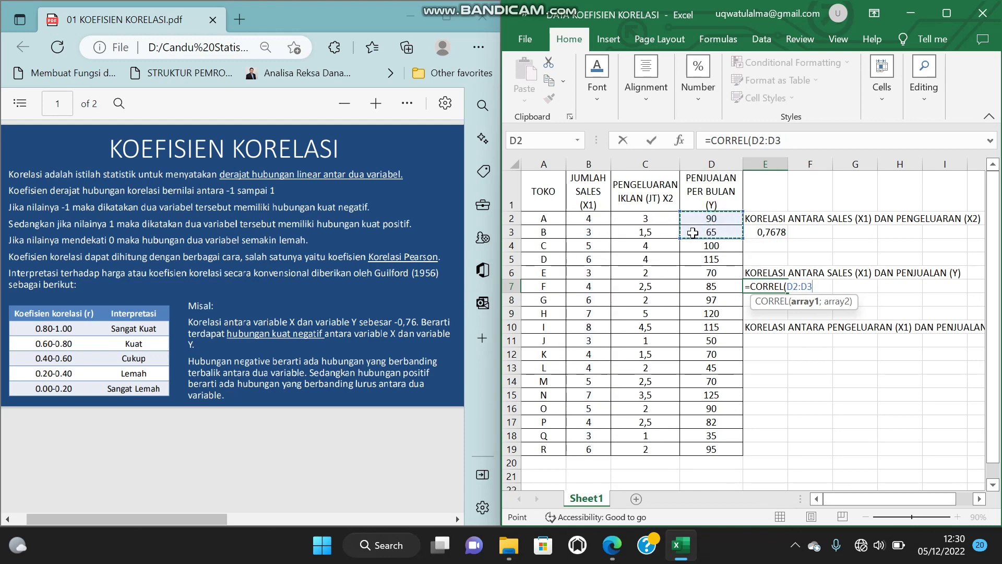
pyautogui.moveTo(602, 219); pyautogui.dragTo(602, 449)
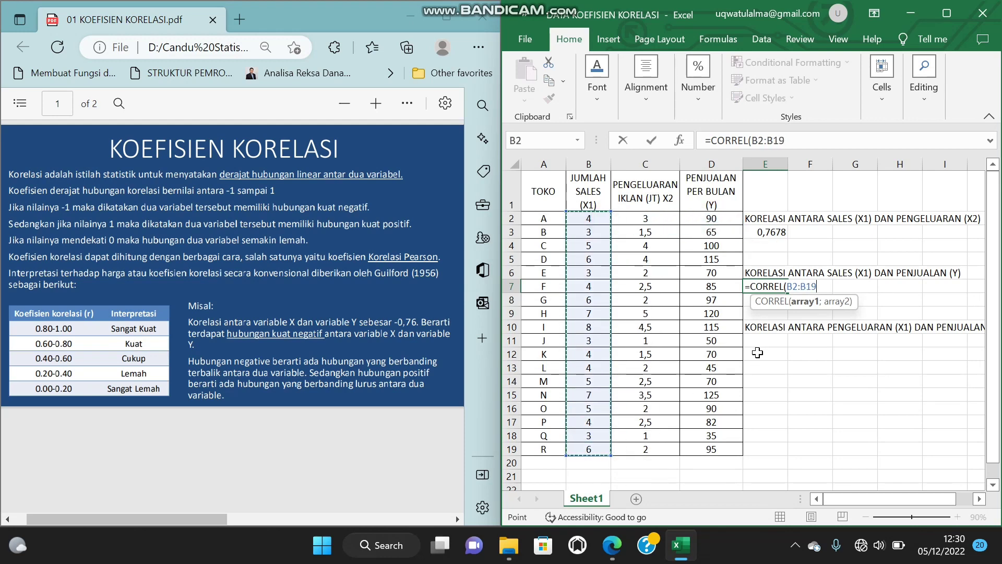
pyautogui.write(';')
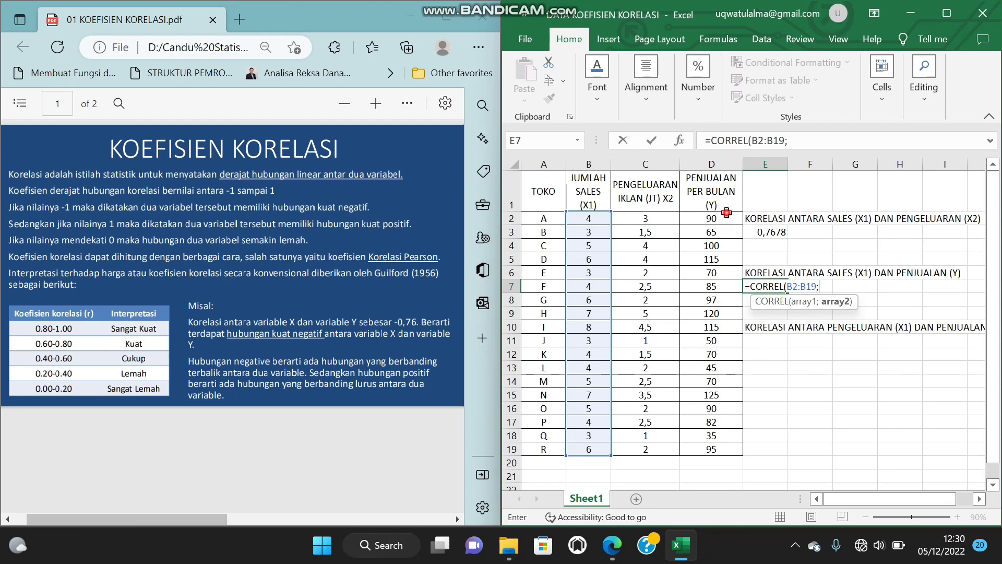
pyautogui.moveTo(734, 218); pyautogui.dragTo(733, 444)
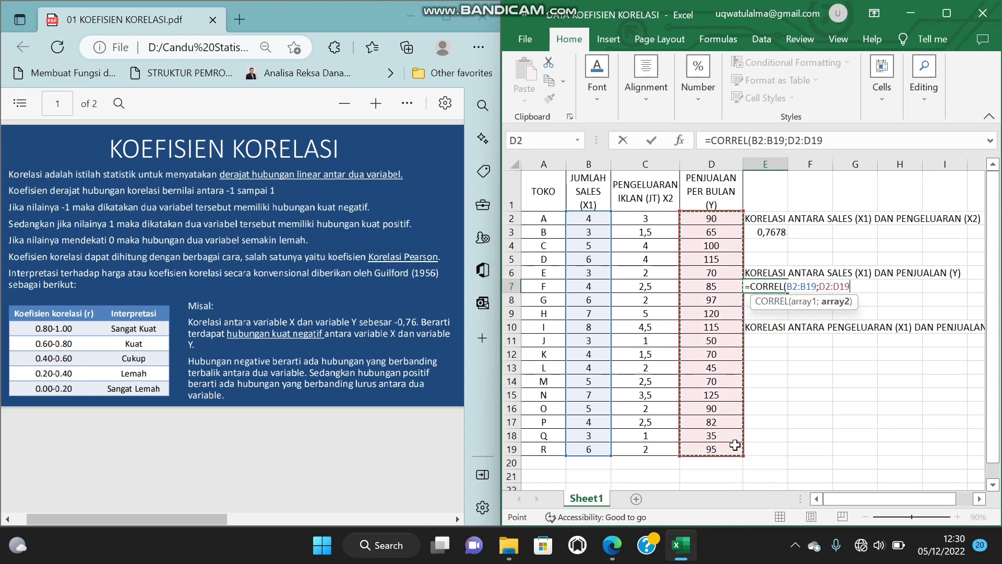
pyautogui.write(')')
pyautogui.press('Return')
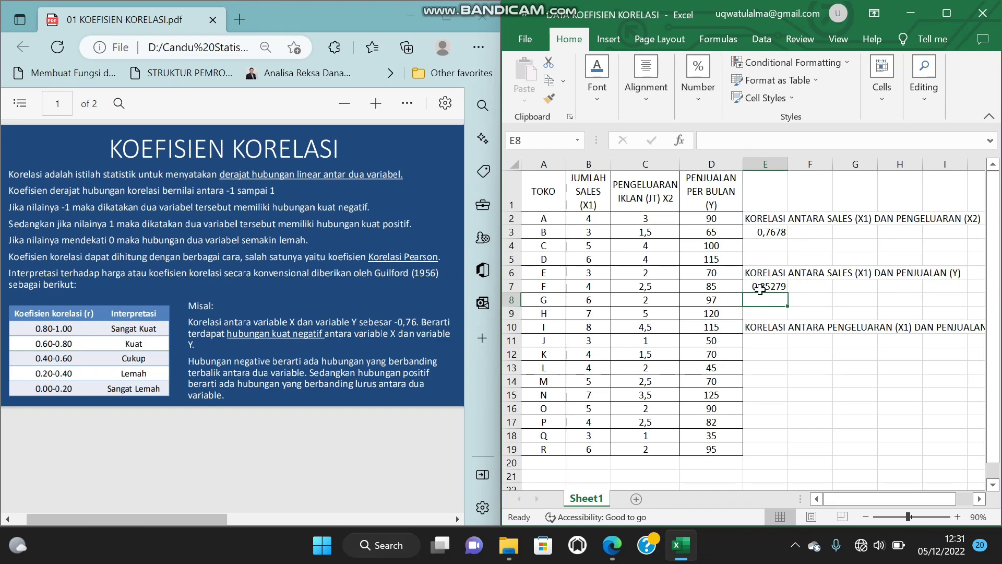
# Calculate the correlation between advertising spending and monthly sales in cell E11 with =CORREL(C2:C19;D2:D19)
pyautogui.click(780, 343)
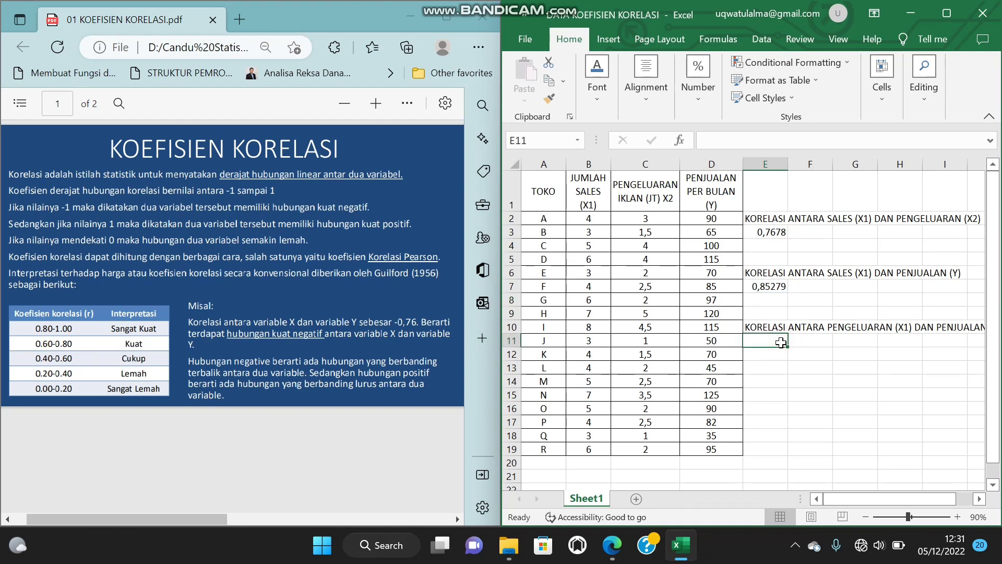
pyautogui.write('=CORREL')
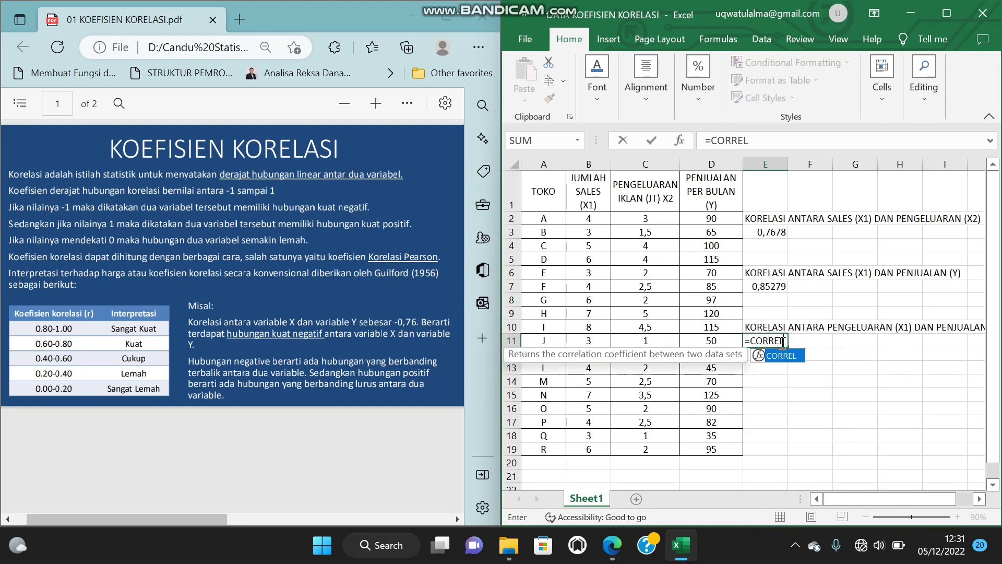
pyautogui.write('(')
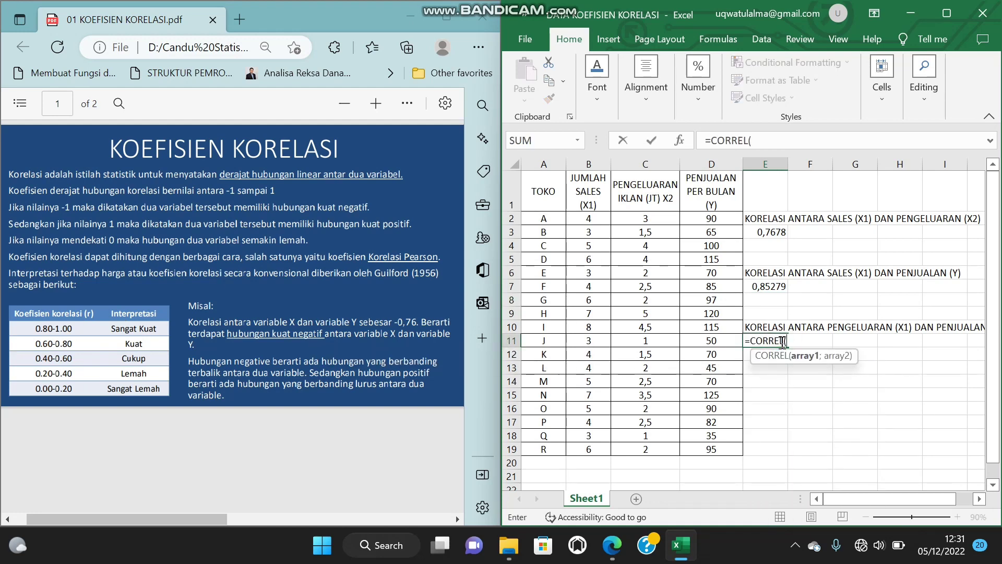
pyautogui.click(589, 219)
pyautogui.moveTo(589, 219); pyautogui.dragTo(597, 303)
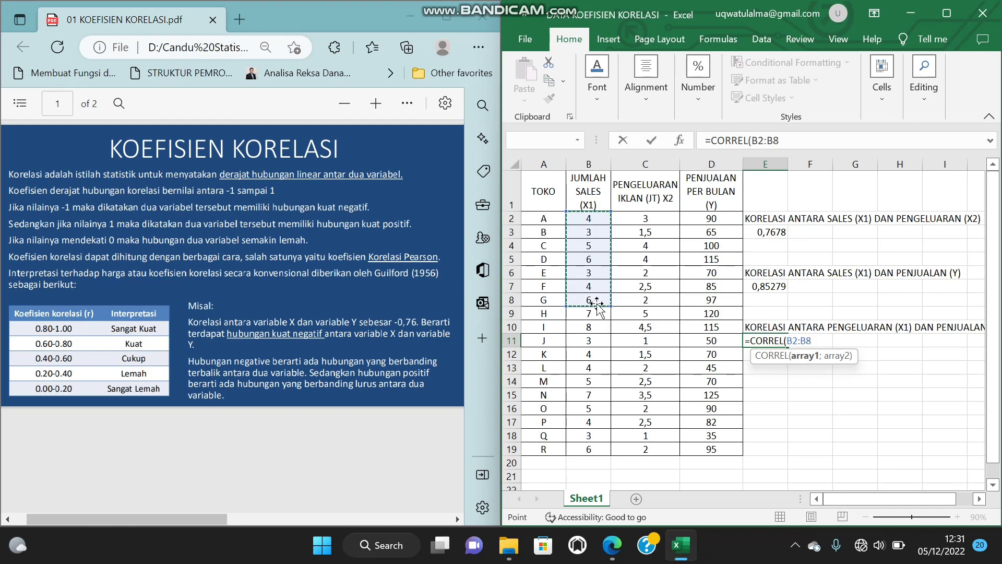
pyautogui.moveTo(632, 219); pyautogui.dragTo(652, 450)
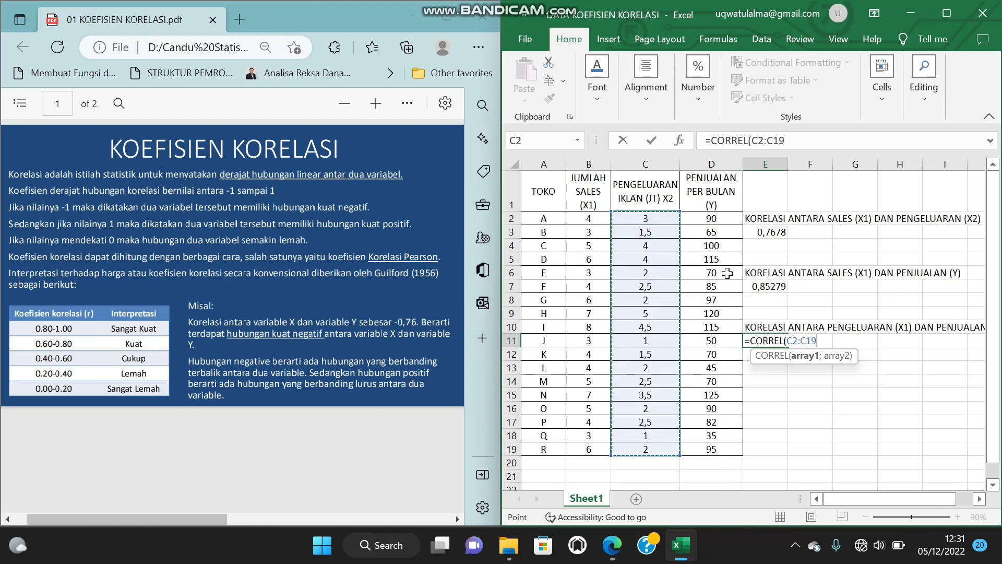
pyautogui.write(';')
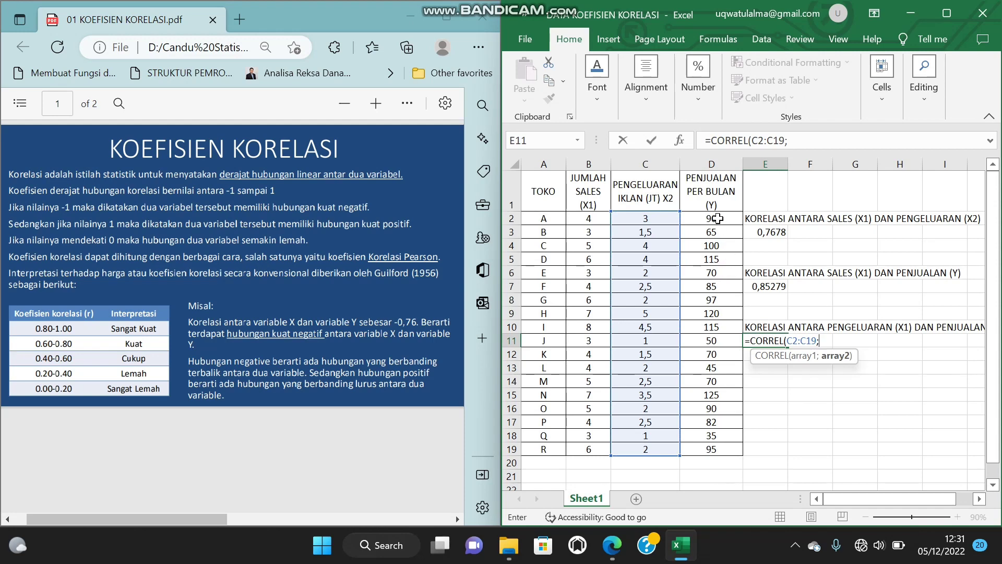
pyautogui.moveTo(718, 218); pyautogui.dragTo(726, 449)
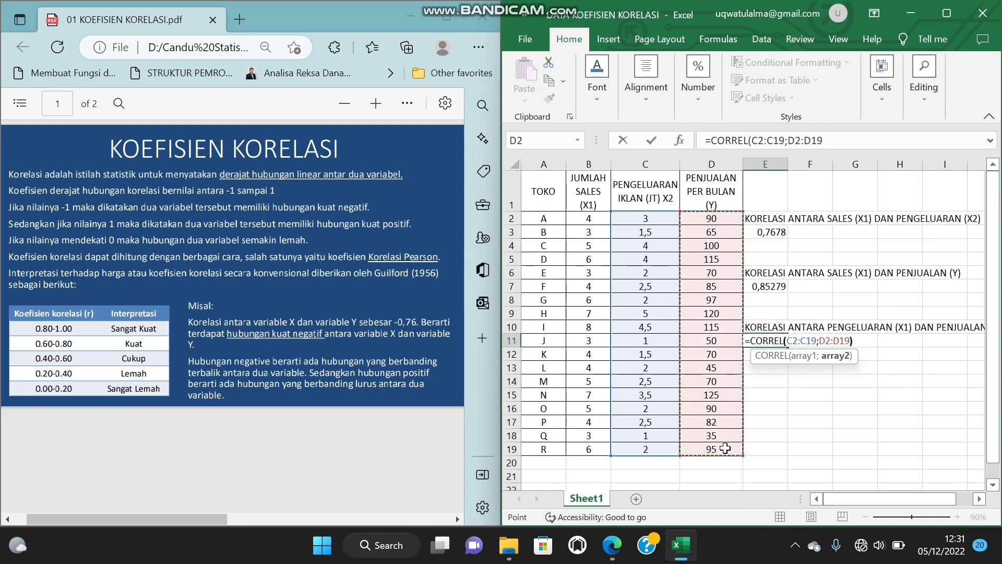
pyautogui.press('Return')
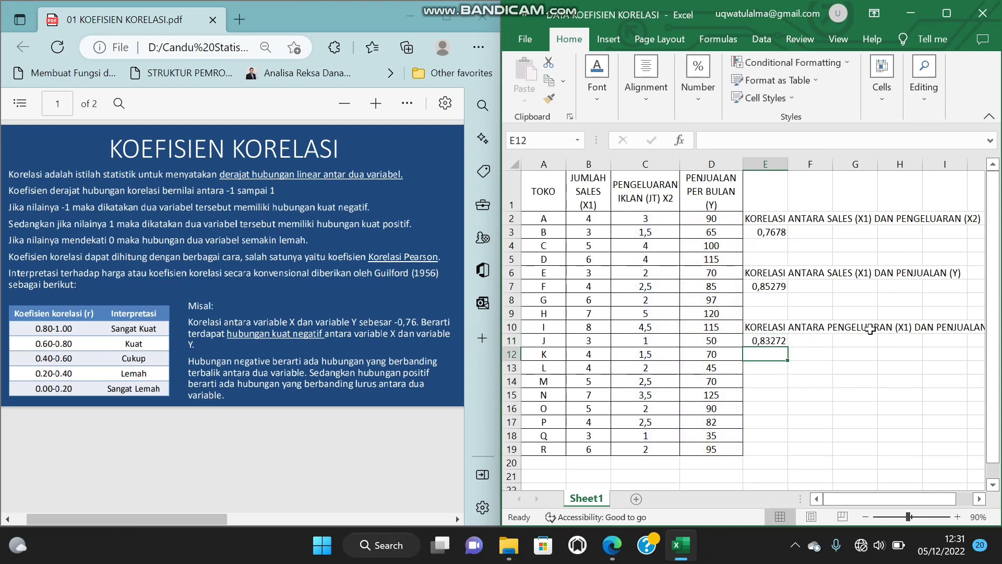
# Correct the label in cell E10 so that PENGELUARAN is marked (X2)
pyautogui.click(785, 328)
pyautogui.click(881, 140)
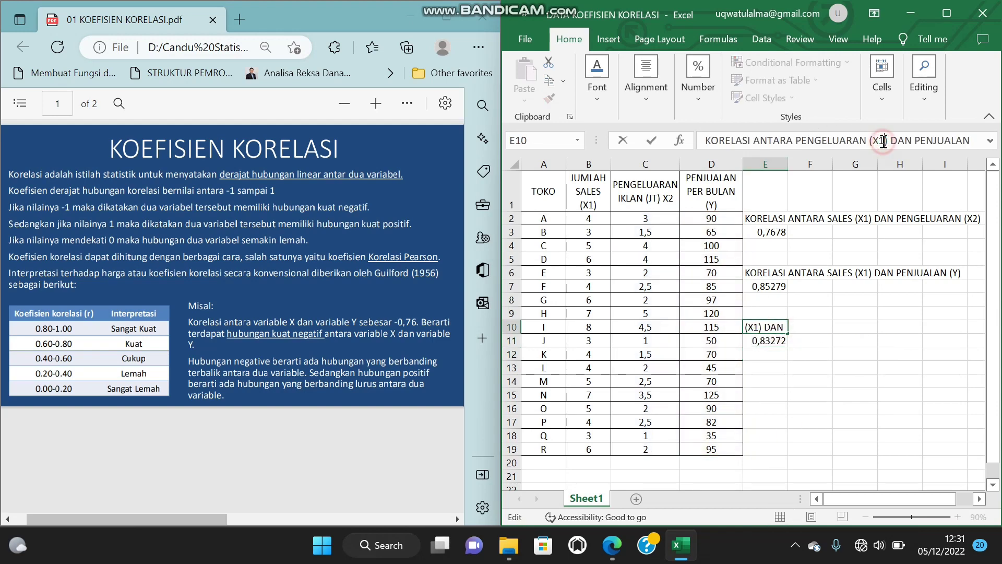
pyautogui.press('BackSpace')
pyautogui.write('2')
pyautogui.press('Return')
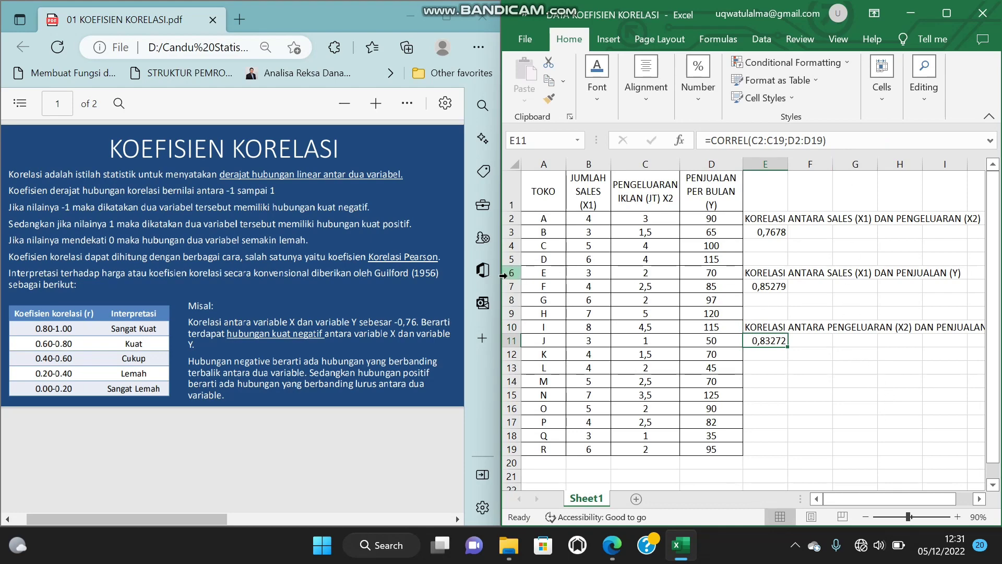
# Widen the spreadsheet window beside the PDF so the full correlation labels fit, and select empty cell E13
pyautogui.moveTo(498, 275); pyautogui.dragTo(434, 276)
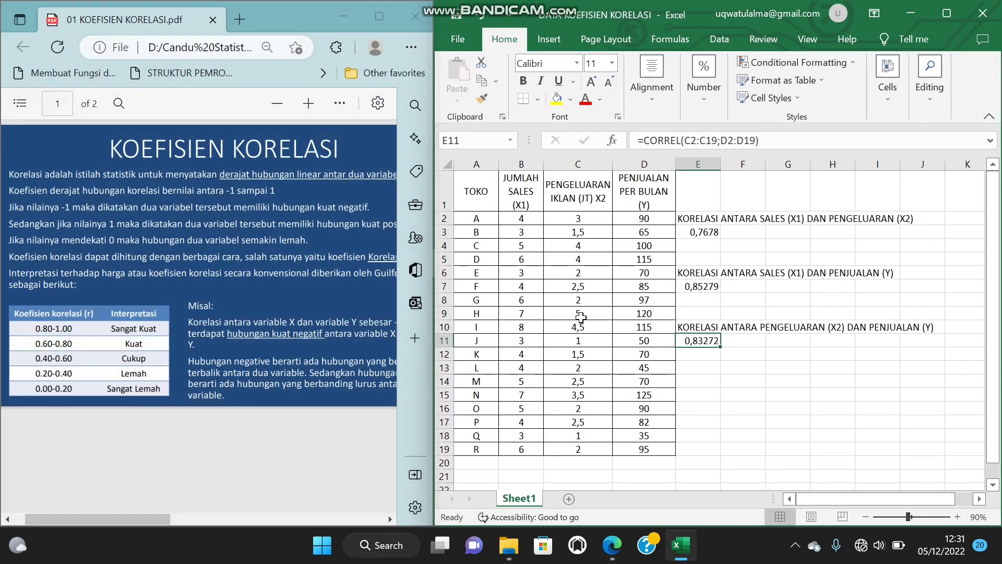
pyautogui.click(884, 329)
pyautogui.click(705, 344)
pyautogui.click(705, 365)
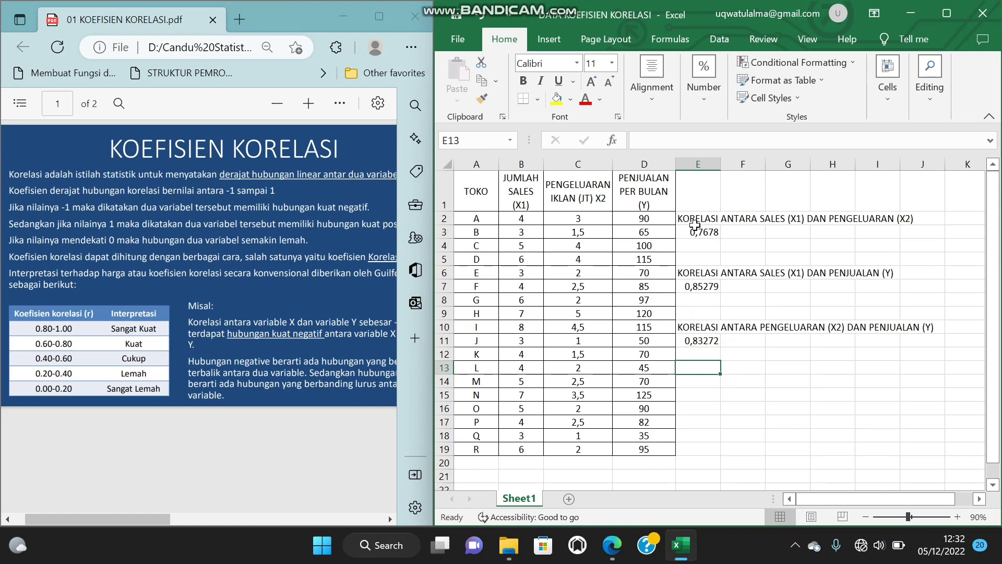
# Maximize the spreadsheet window and restore the formula =CORREL(C2:C19;D2:D19) in cell E11 by undoing its accidental replacement
pyautogui.click(718, 344)
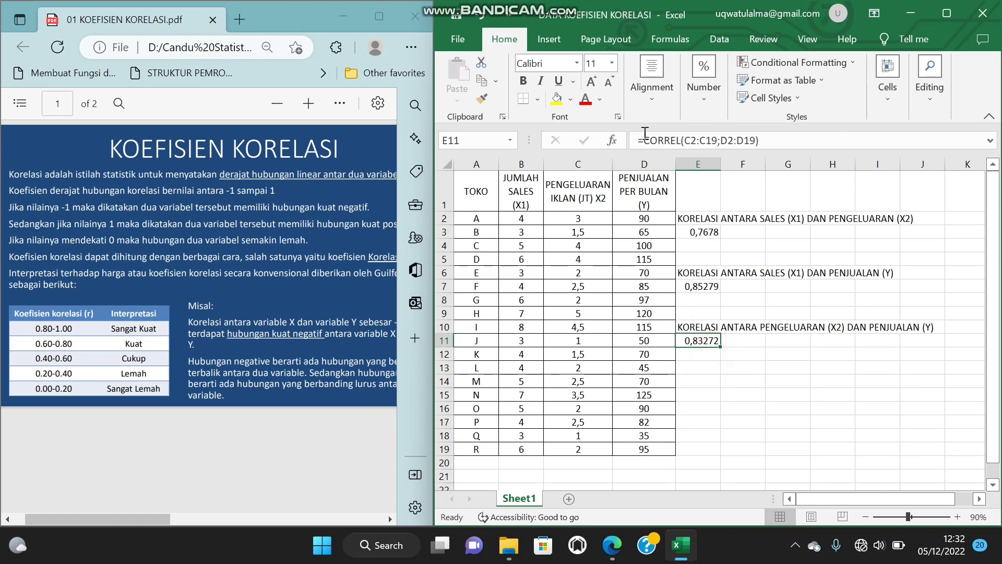
pyautogui.moveTo(639, 137); pyautogui.dragTo(759, 140)
pyautogui.click(785, 244)
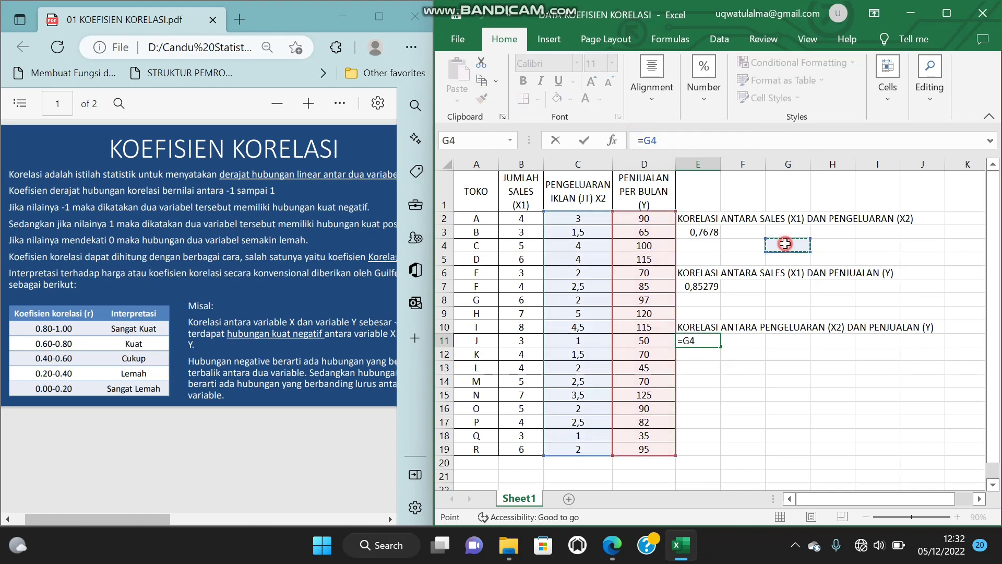
pyautogui.click(946, 14)
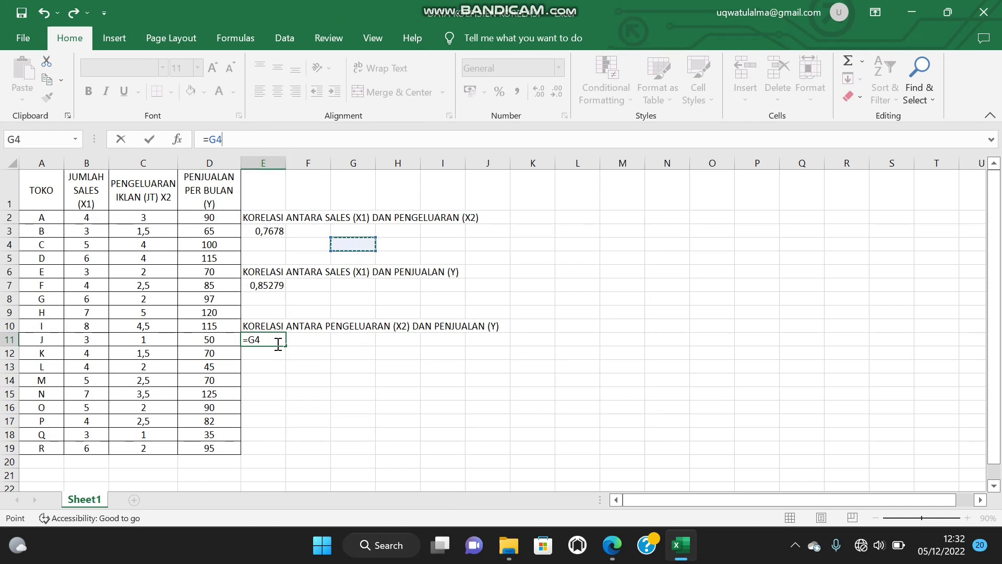
pyautogui.press('BackSpace')
pyautogui.press('BackSpace')
pyautogui.press('BackSpace')
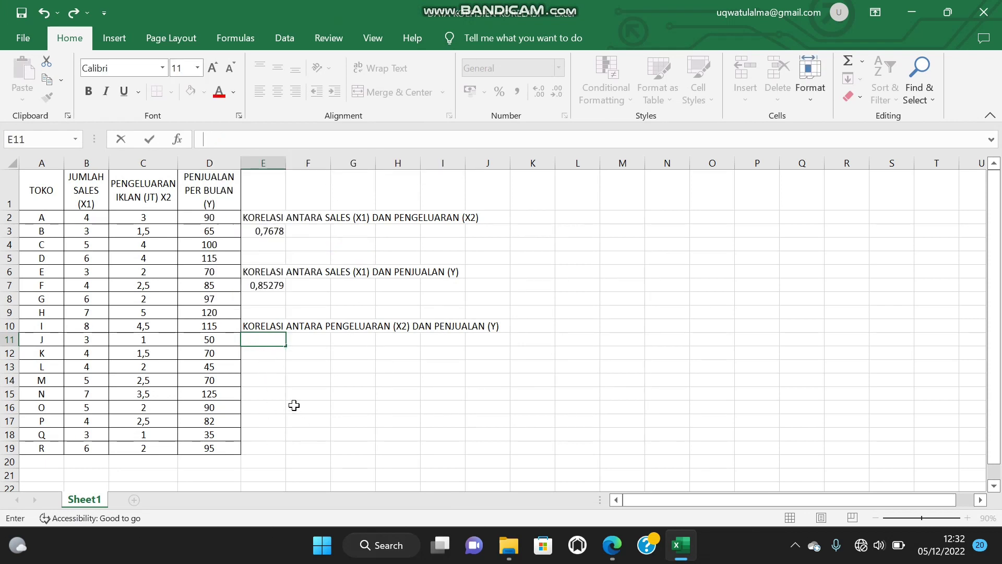
pyautogui.press('Return')
pyautogui.hotkey('ctrl', 'z')
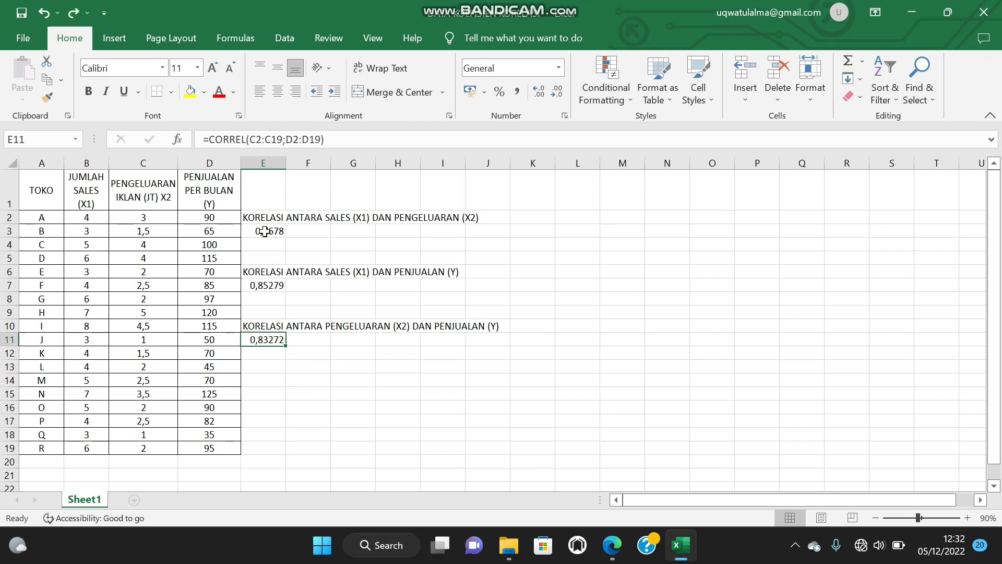
# Run the Data Analysis Correlation tool on $B$1:$D$19, grouped by columns, with labels in the first row and output to a new worksheet
pyautogui.click(115, 38)
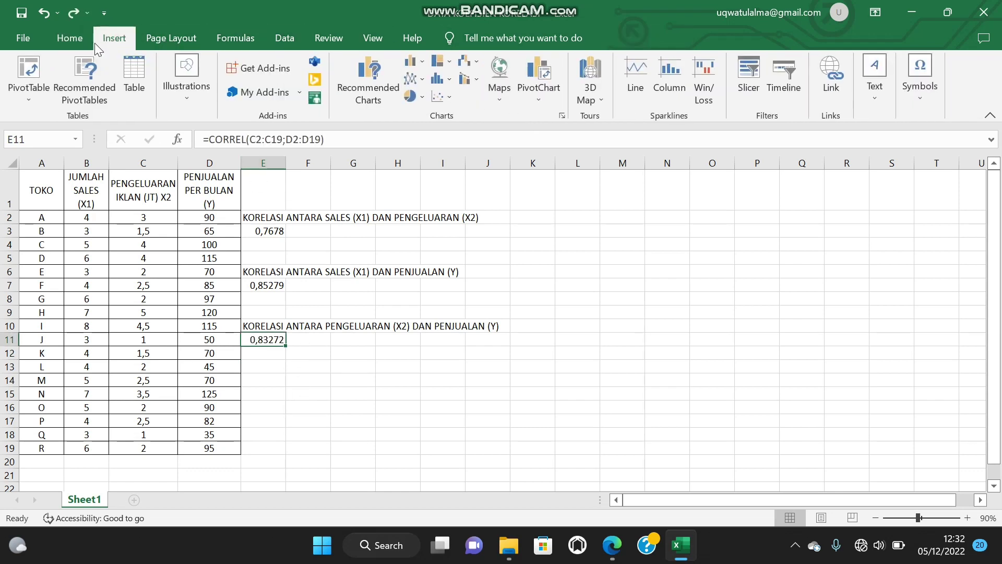
pyautogui.click(298, 41)
pyautogui.click(933, 62)
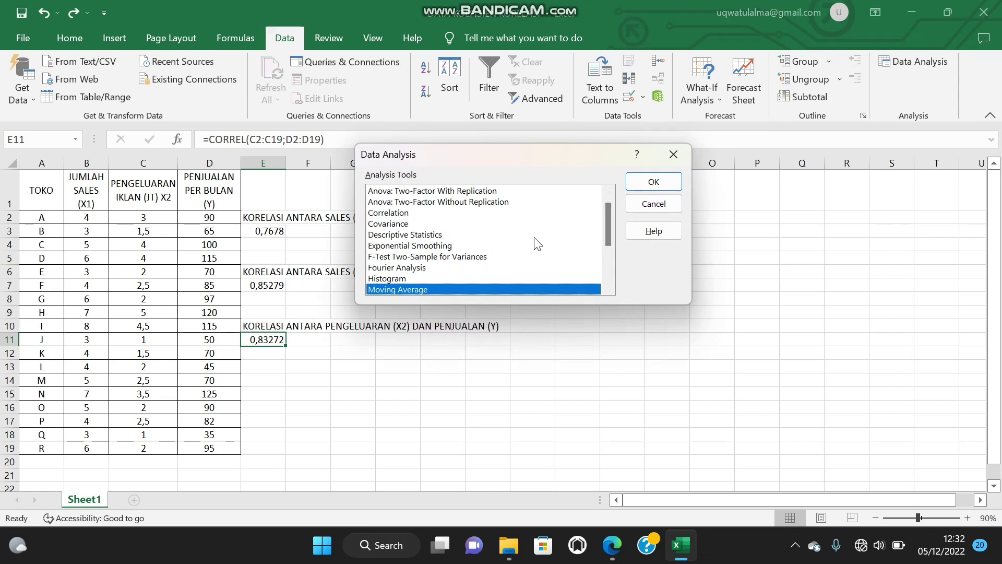
pyautogui.scroll(1, 445, 218)
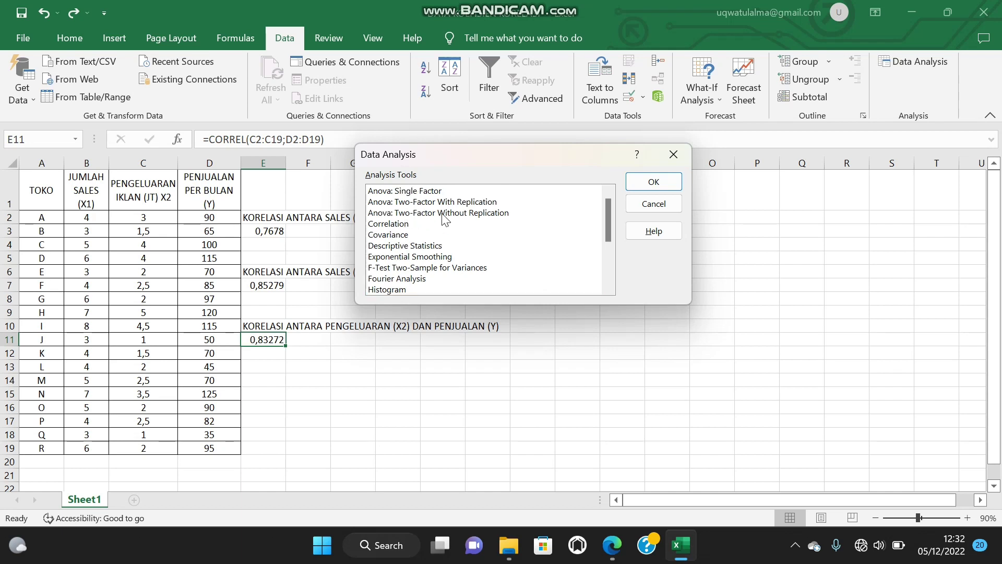
pyautogui.click(401, 190)
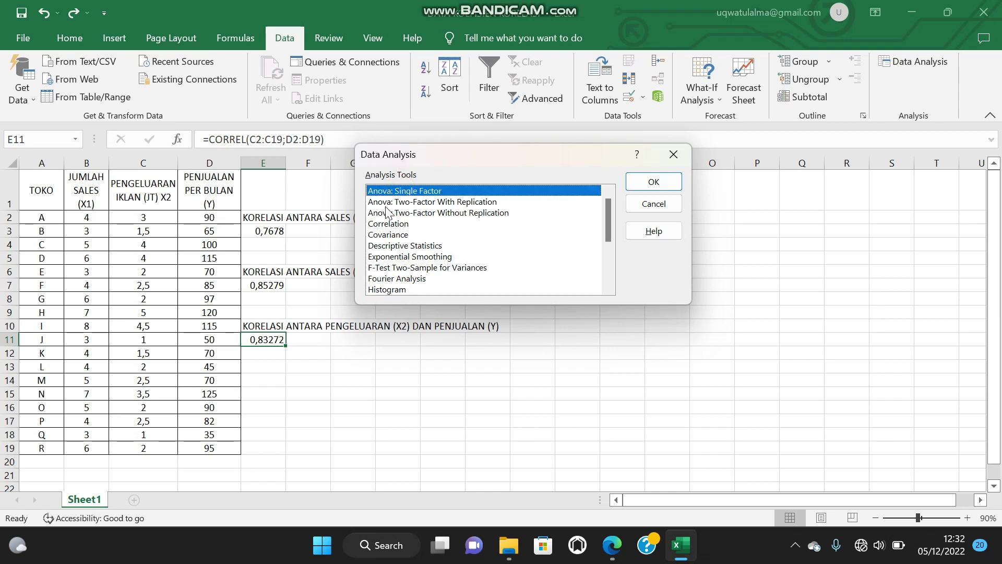
pyautogui.click(397, 224)
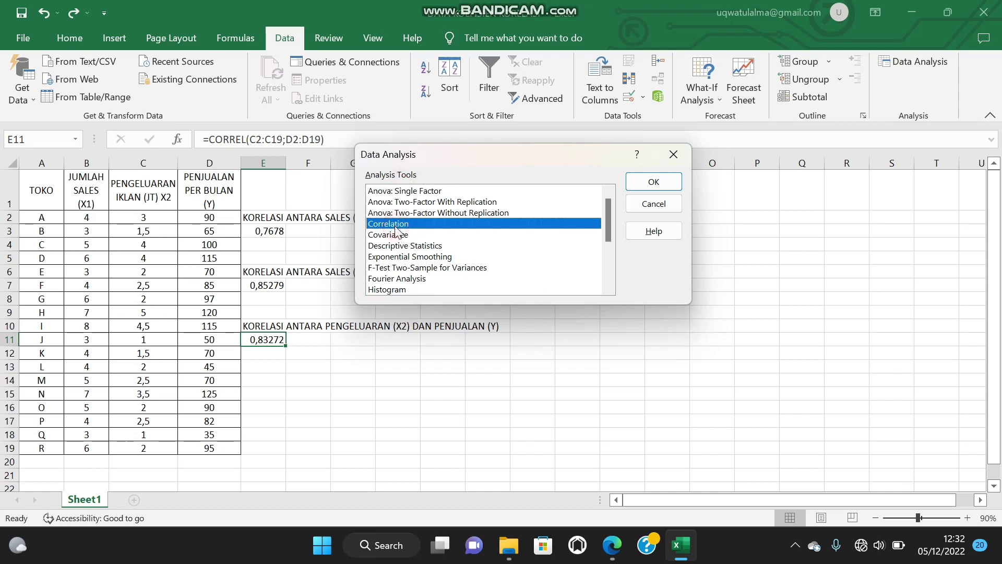
pyautogui.click(638, 180)
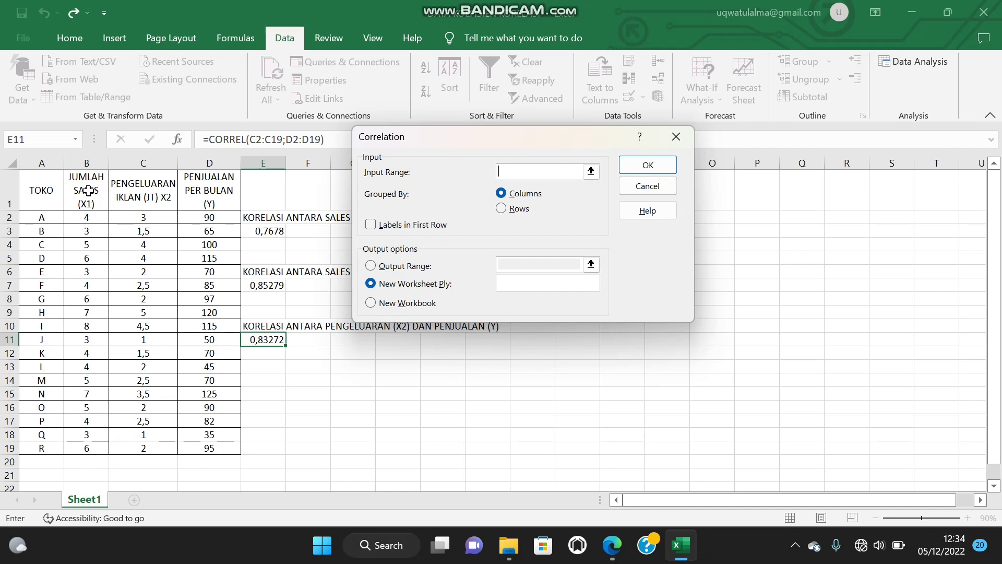
pyautogui.moveTo(96, 191); pyautogui.dragTo(206, 448)
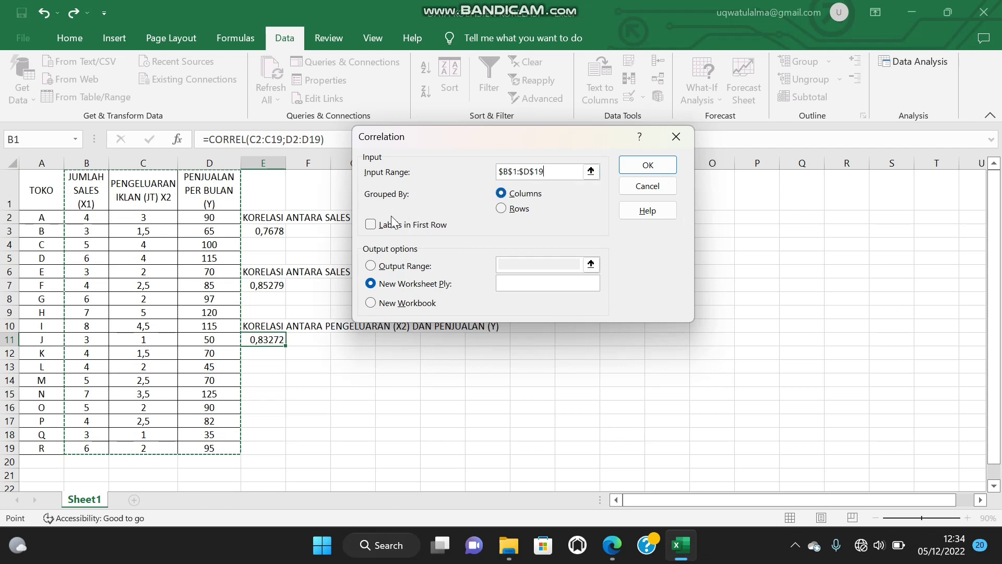
pyautogui.click(371, 225)
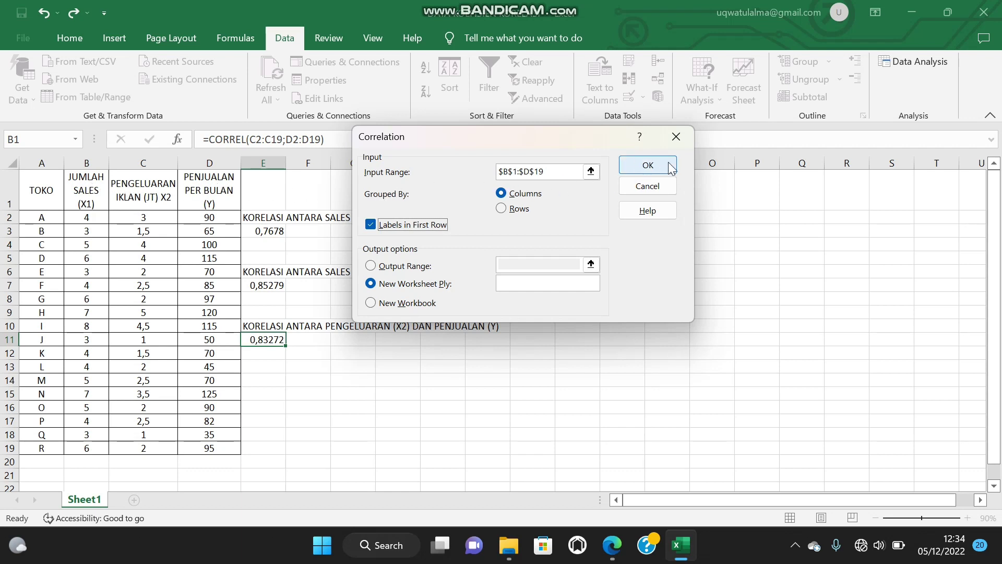
pyautogui.click(647, 165)
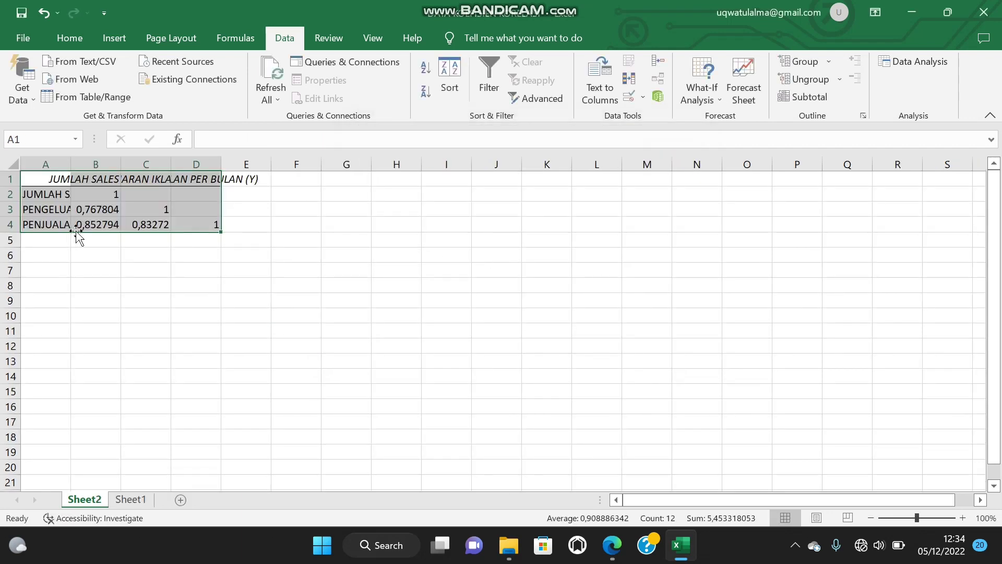
# Autofit columns A to D of the correlation matrix so the variable names fit, and deselect the table
pyautogui.doubleClick(70, 164)
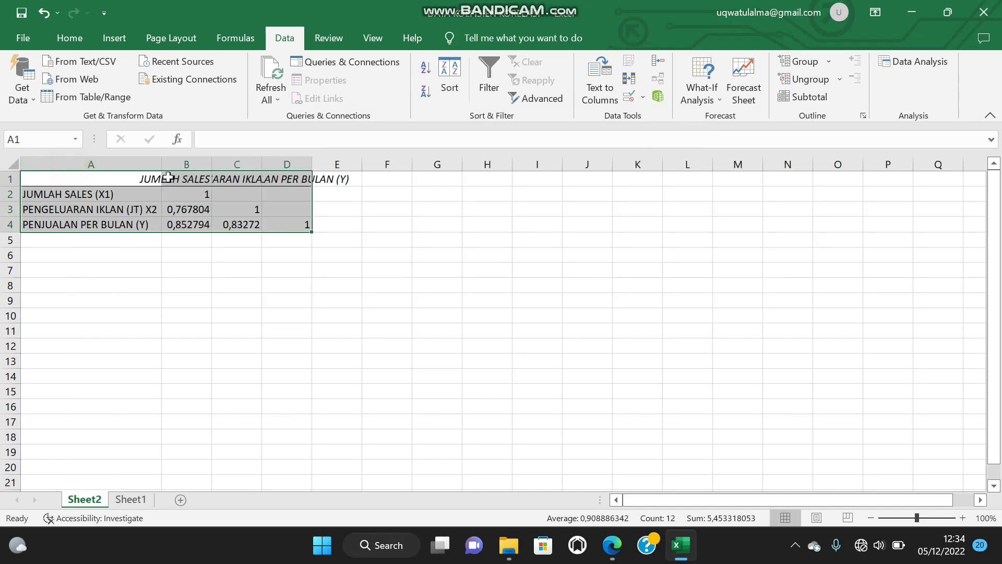
pyautogui.doubleClick(213, 165)
pyautogui.doubleClick(313, 164)
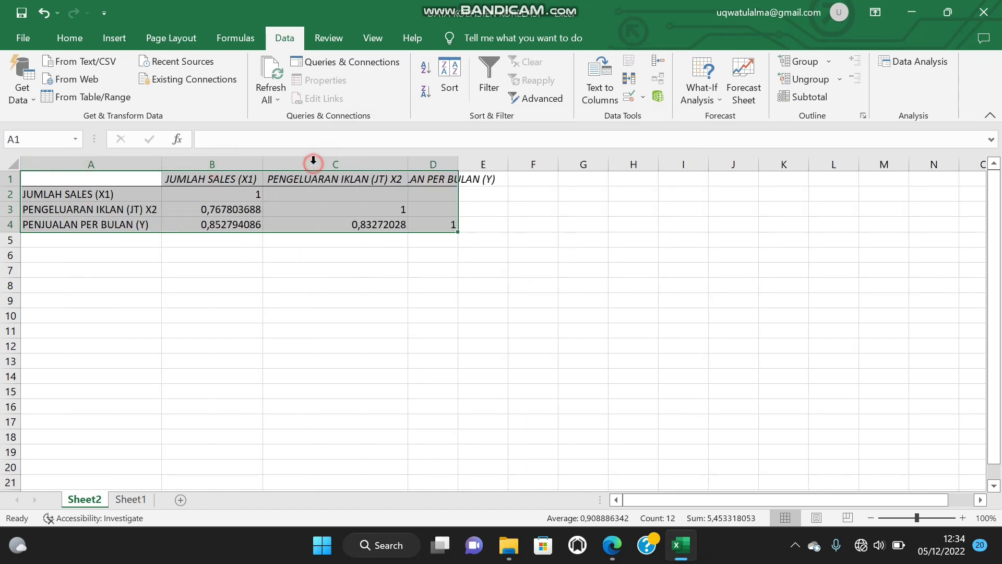
pyautogui.doubleClick(458, 164)
pyautogui.click(435, 251)
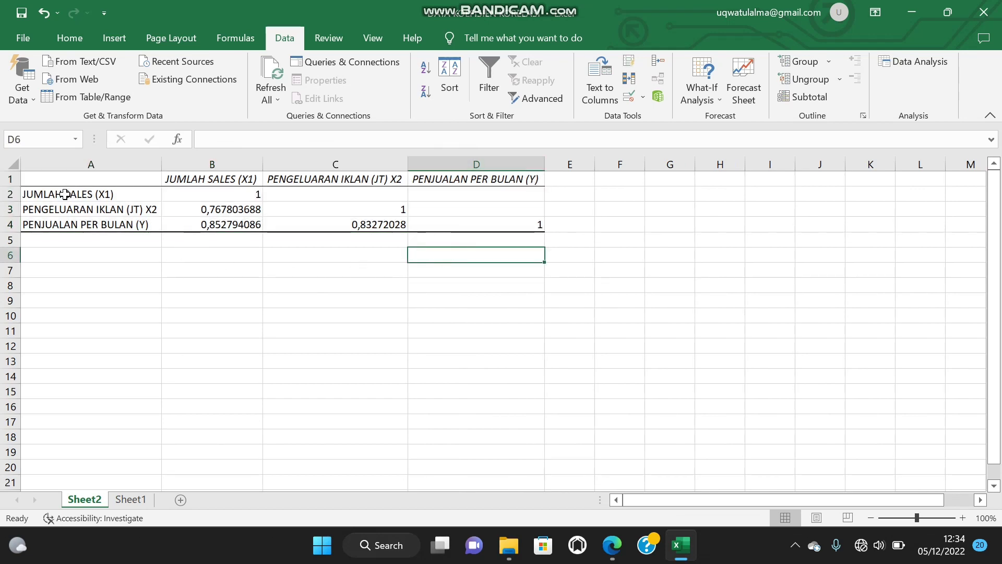
# Examine the variable labels in A2:A4 and compare the X1 and X2 coefficient in B3 with the CORREL result in Sheet1 cell E3
pyautogui.moveTo(65, 194); pyautogui.dragTo(66, 229)
pyautogui.click(68, 241)
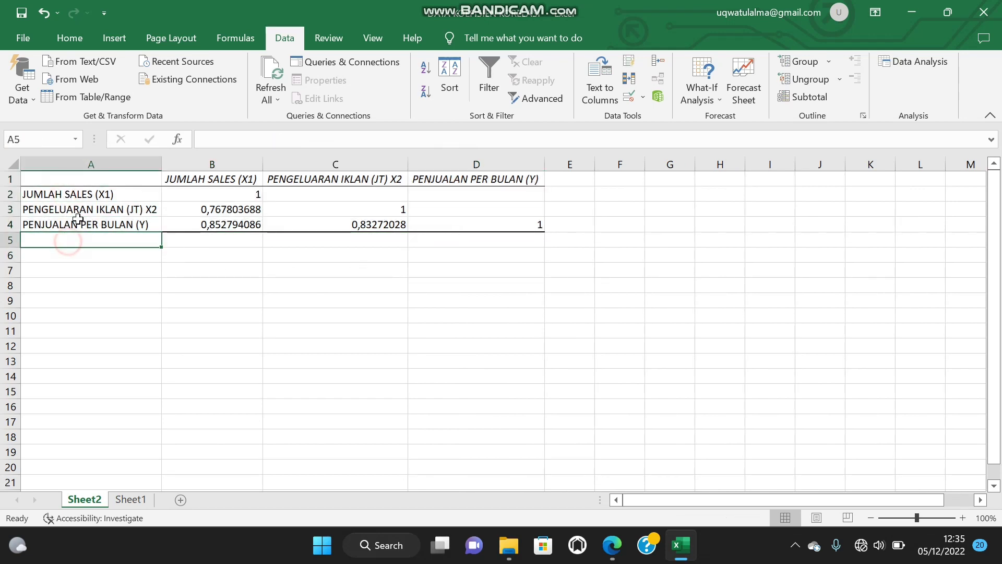
pyautogui.moveTo(74, 195); pyautogui.dragTo(77, 223)
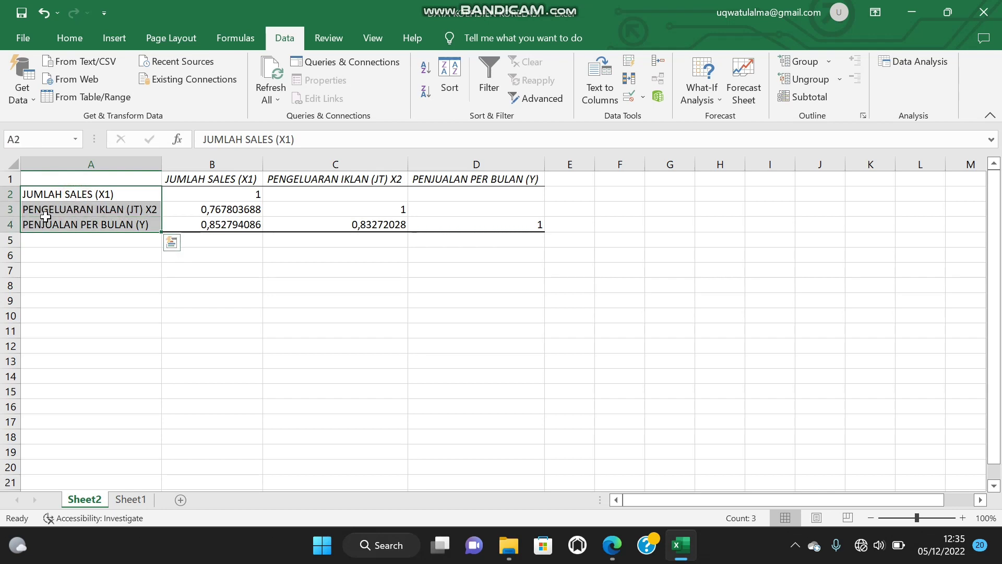
pyautogui.click(121, 227)
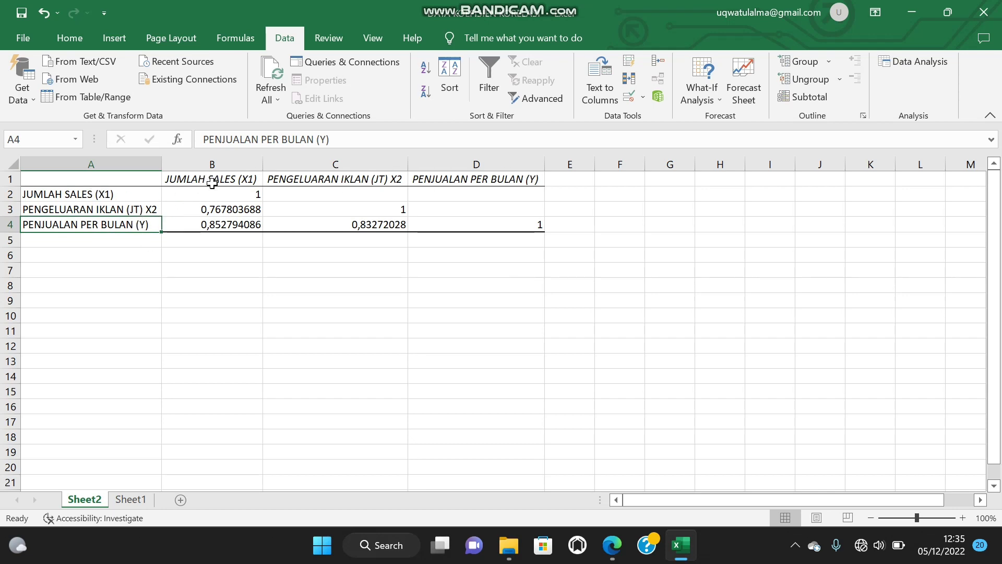
pyautogui.click(59, 209)
pyautogui.click(194, 179)
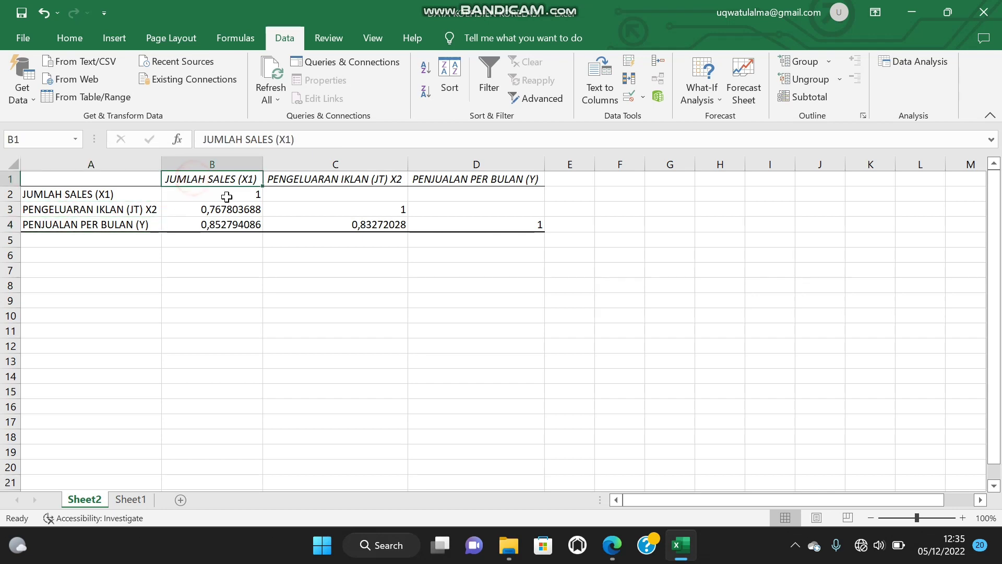
pyautogui.click(242, 211)
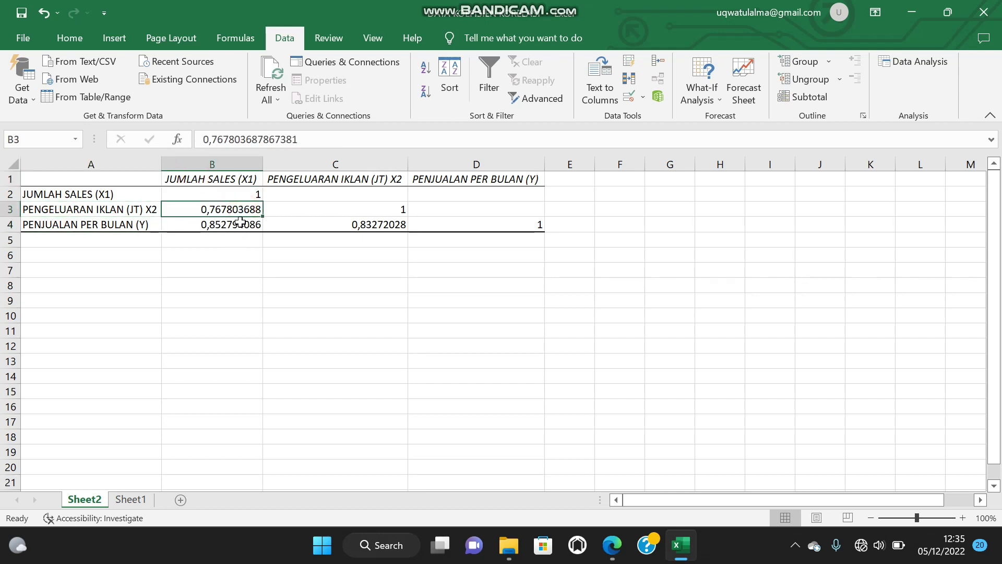
pyautogui.click(130, 500)
pyautogui.click(278, 234)
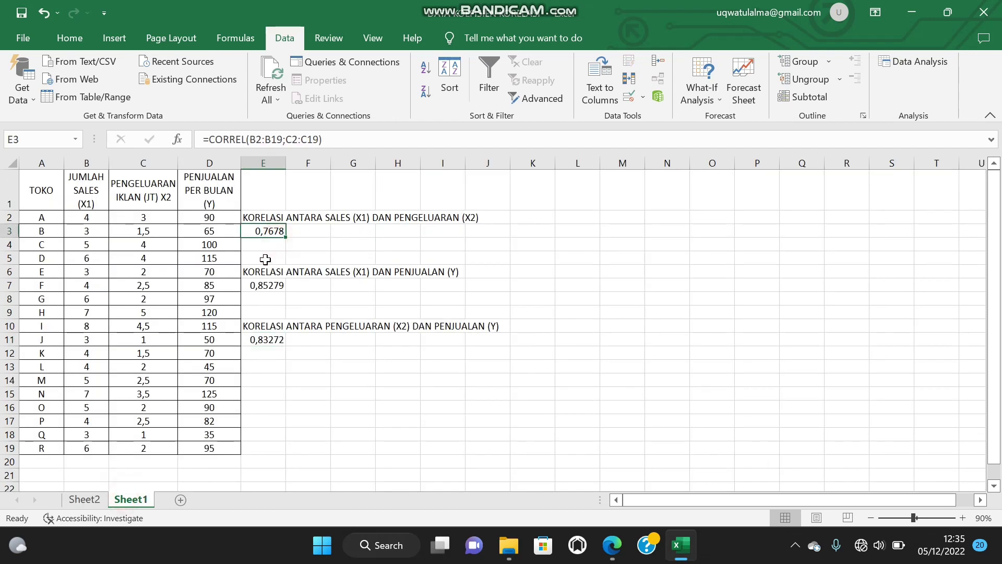
pyautogui.click(81, 500)
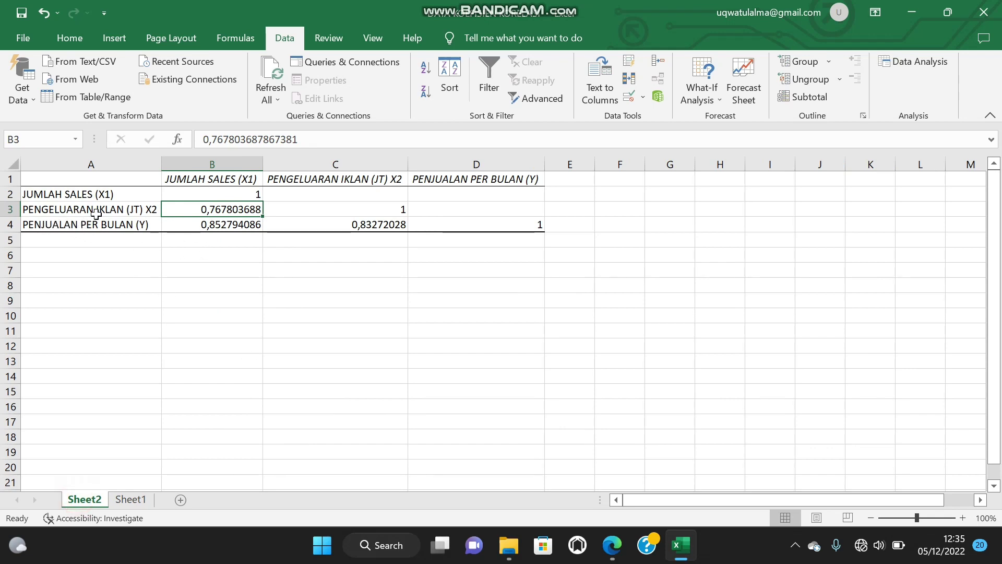
# Compare the matrix coefficient for advertising spending (X2) and monthly sales (Y) in C4 with the CORREL result in Sheet1 cell E11
pyautogui.click(94, 209)
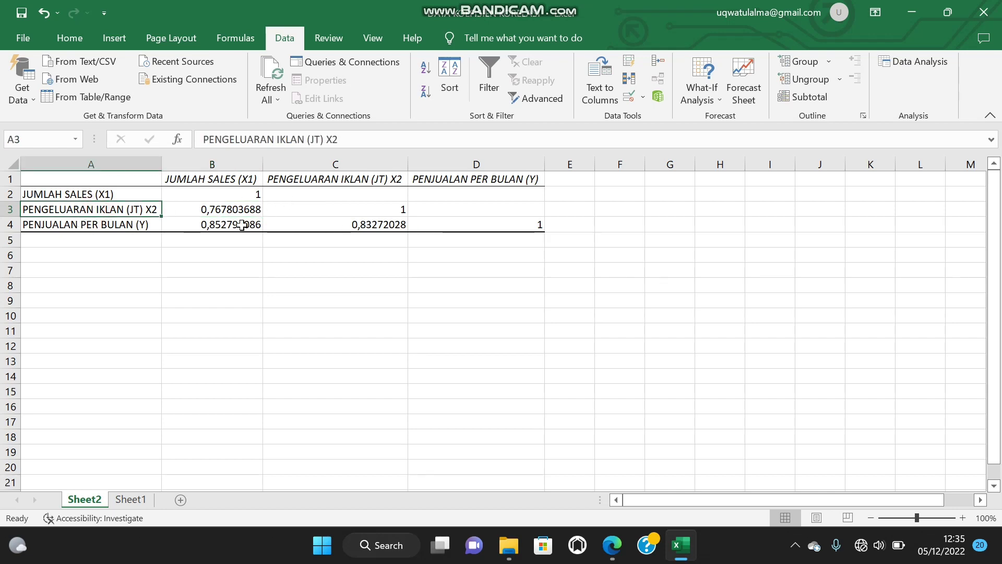
pyautogui.click(351, 178)
pyautogui.click(89, 225)
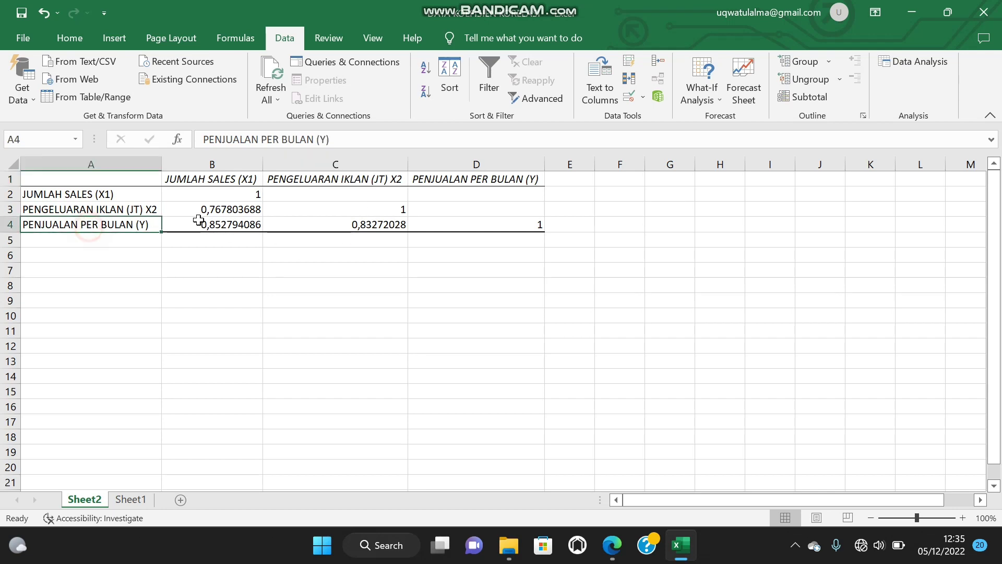
pyautogui.click(360, 180)
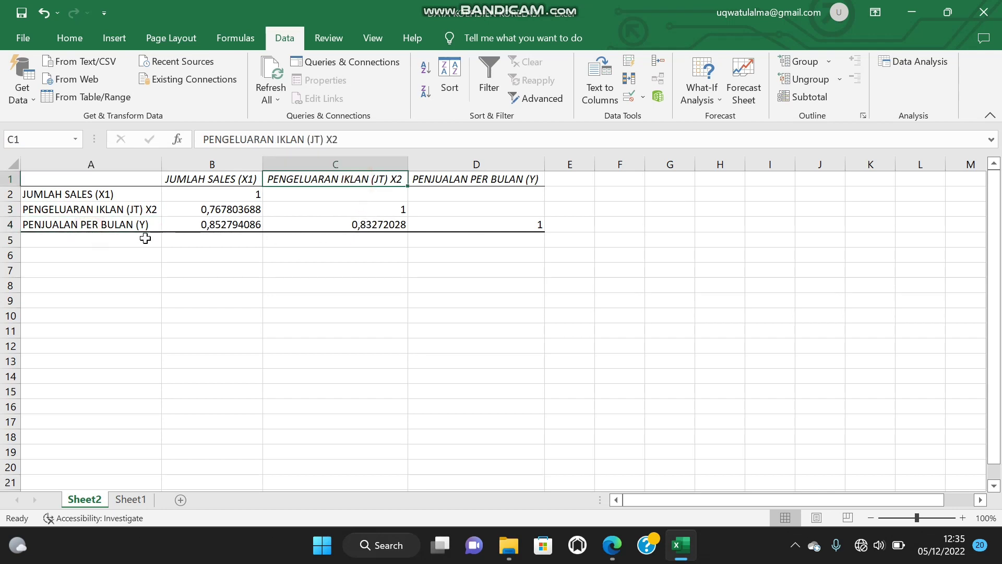
pyautogui.click(128, 228)
pyautogui.click(313, 223)
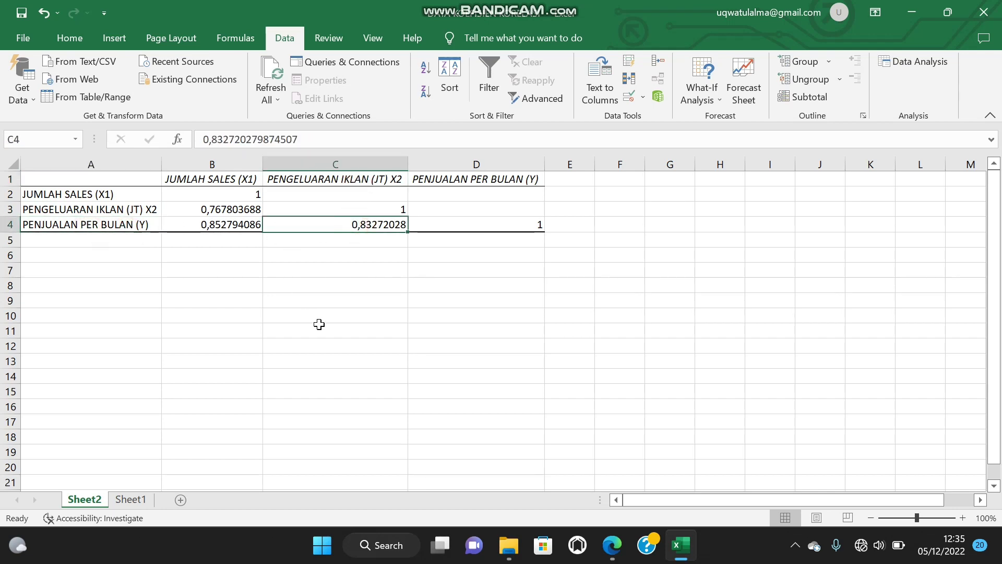
pyautogui.click(130, 499)
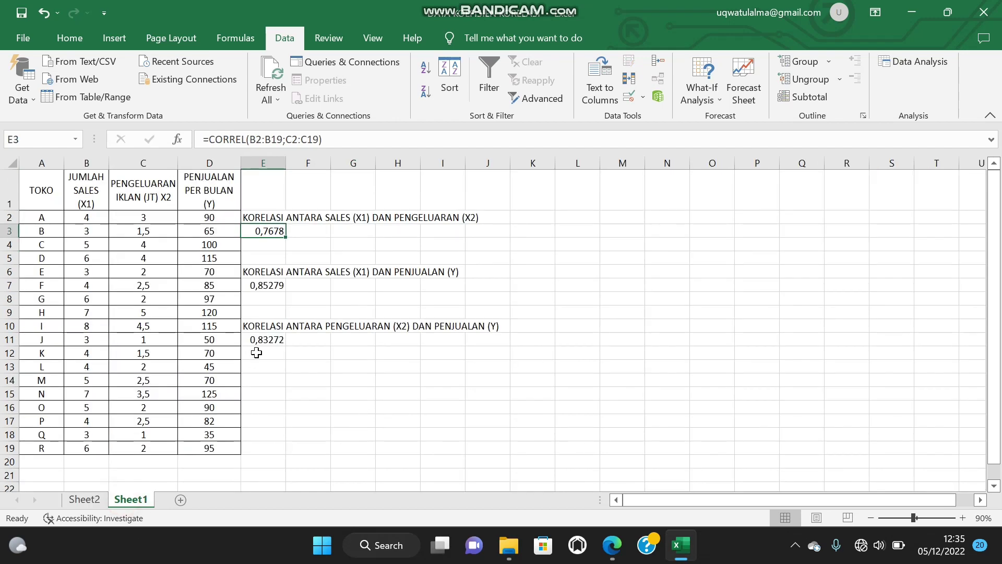
pyautogui.click(278, 343)
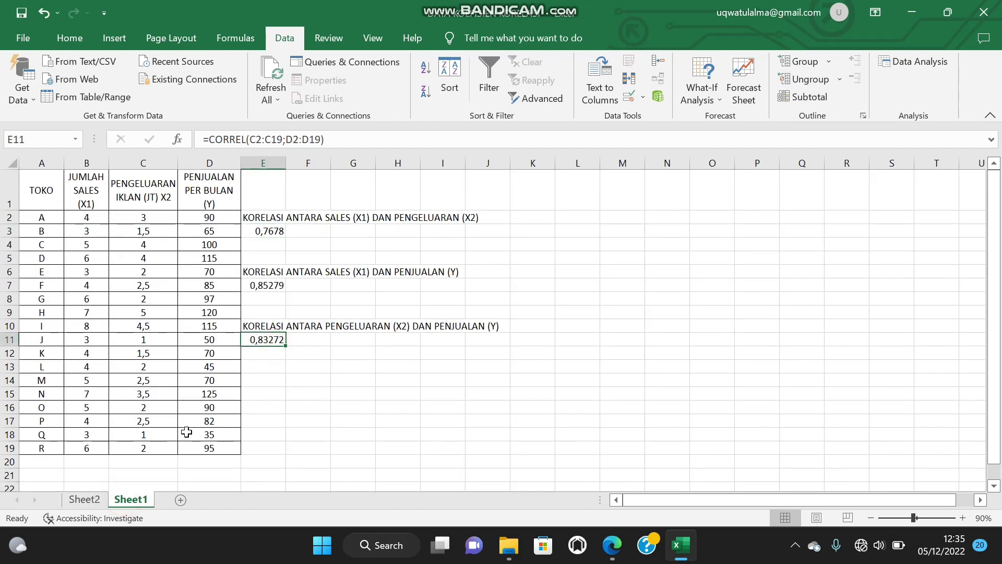
pyautogui.click(86, 500)
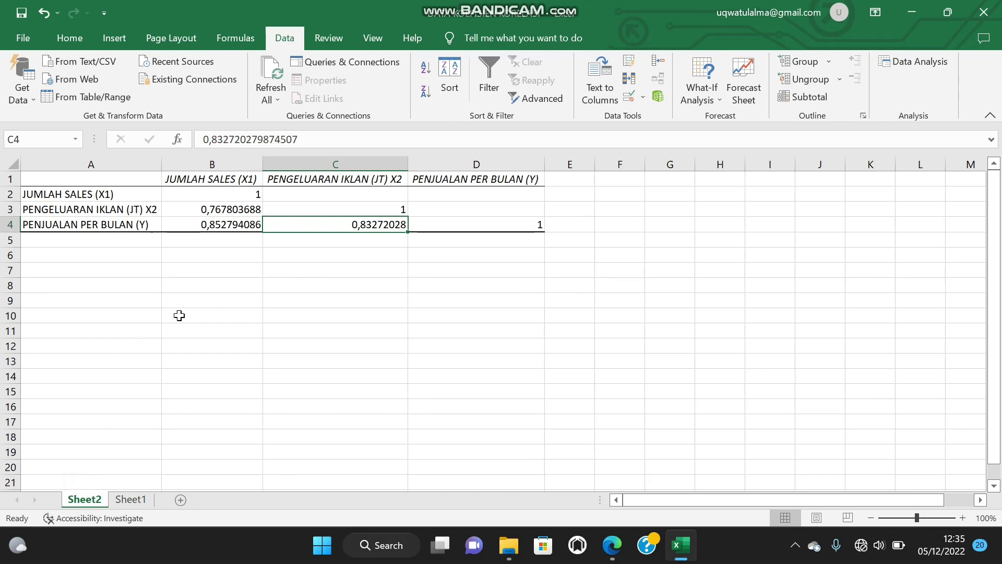
# Compare the matrix coefficient for sales count (X1) and monthly sales (Y) in B4 with the CORREL result on Sheet1
pyautogui.click(211, 178)
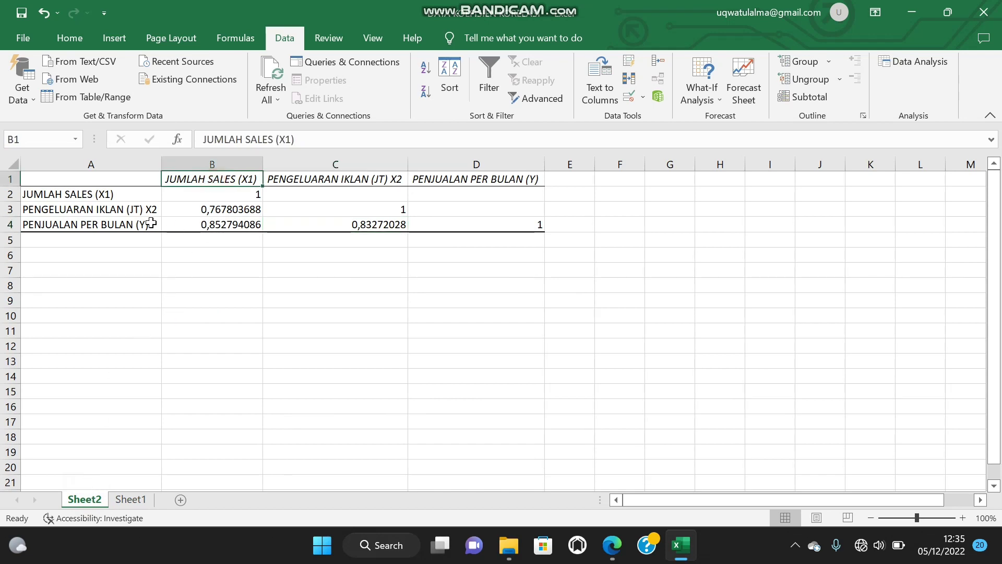
pyautogui.click(106, 226)
pyautogui.click(209, 225)
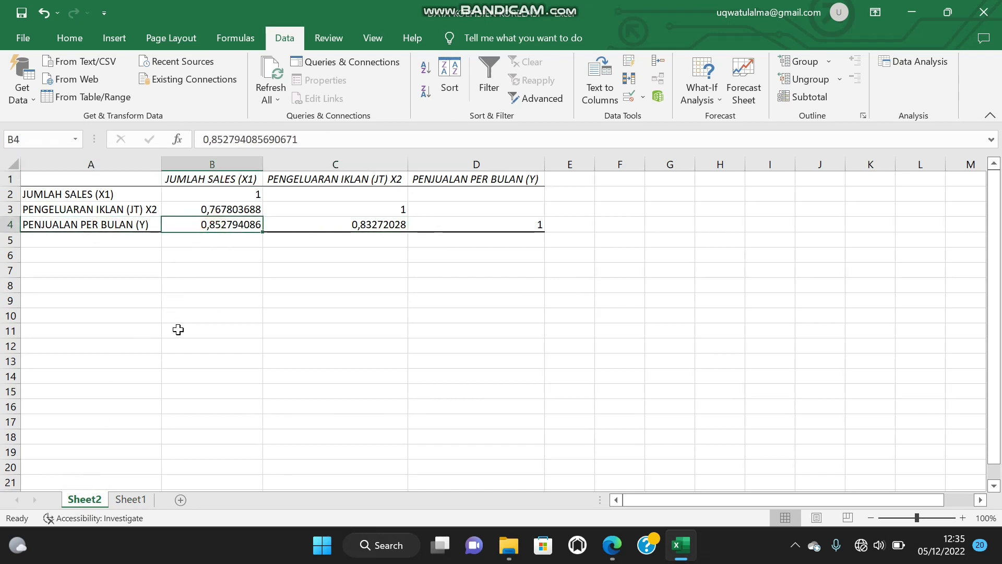
pyautogui.click(131, 500)
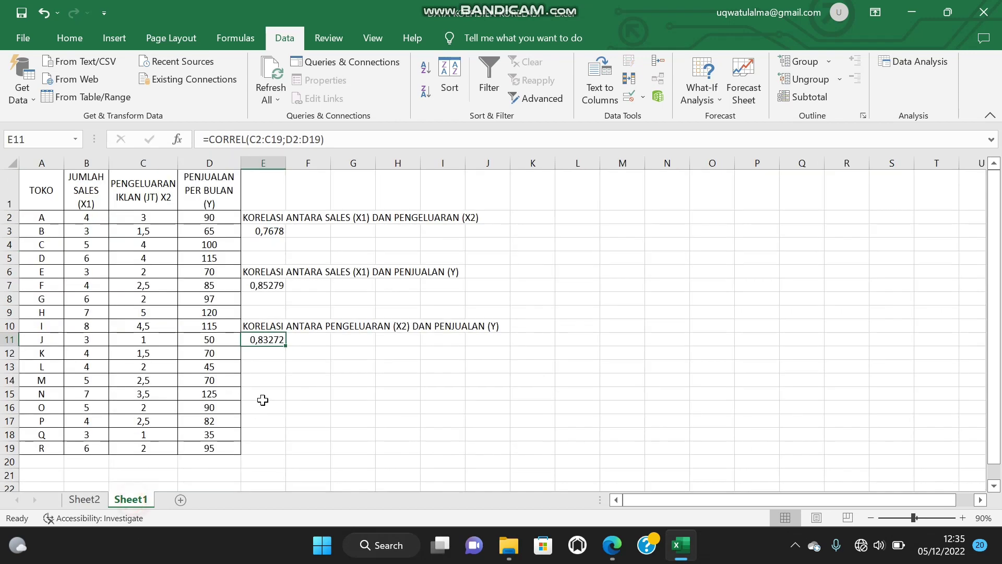
pyautogui.click(85, 499)
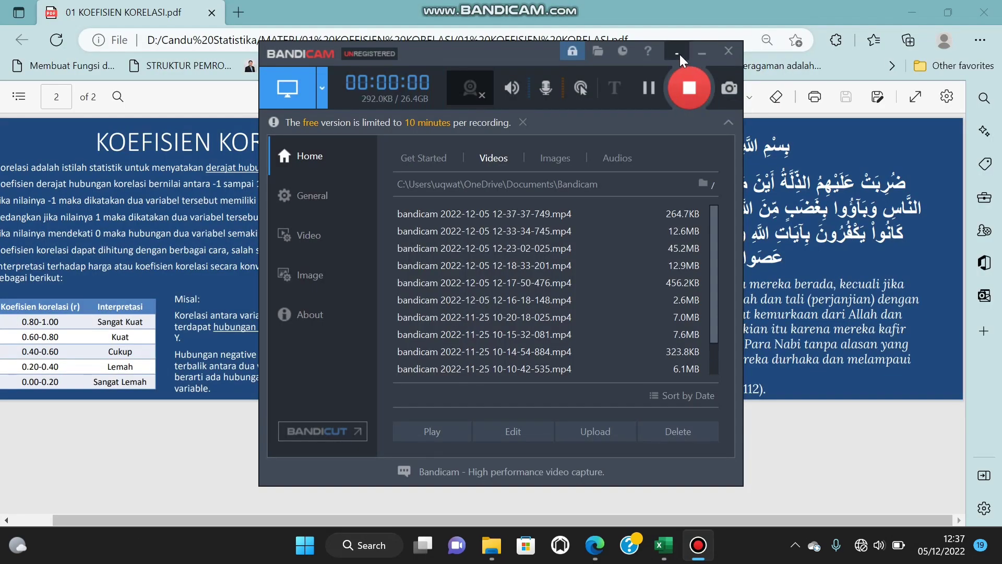
pyautogui.click(678, 54)
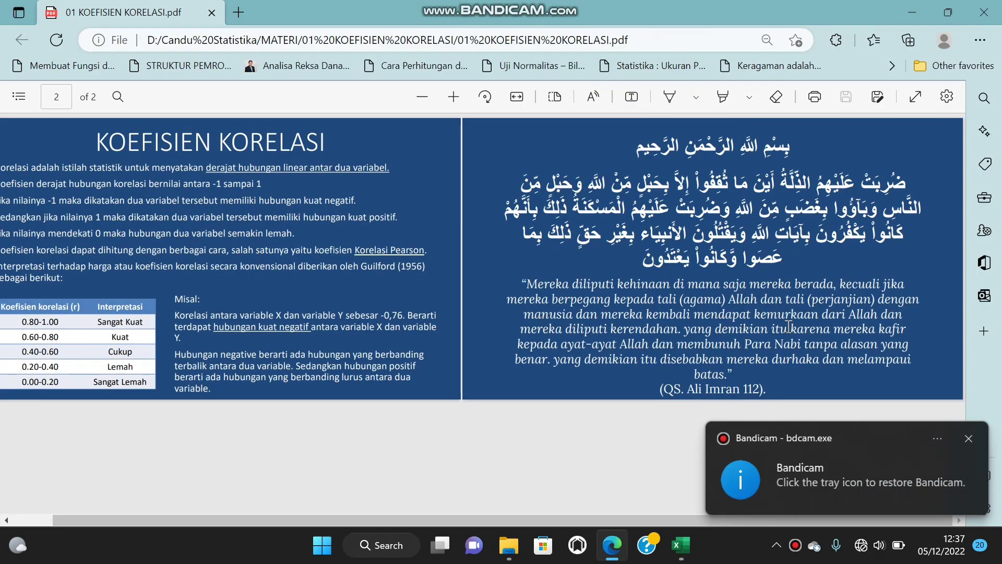